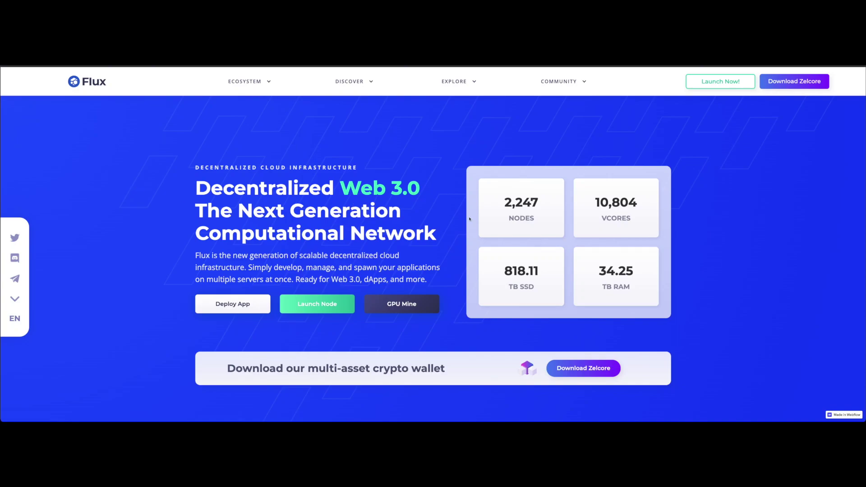
Step: Scroll down and back up through the Flux homepage
scroll(470, 219, down, 5)
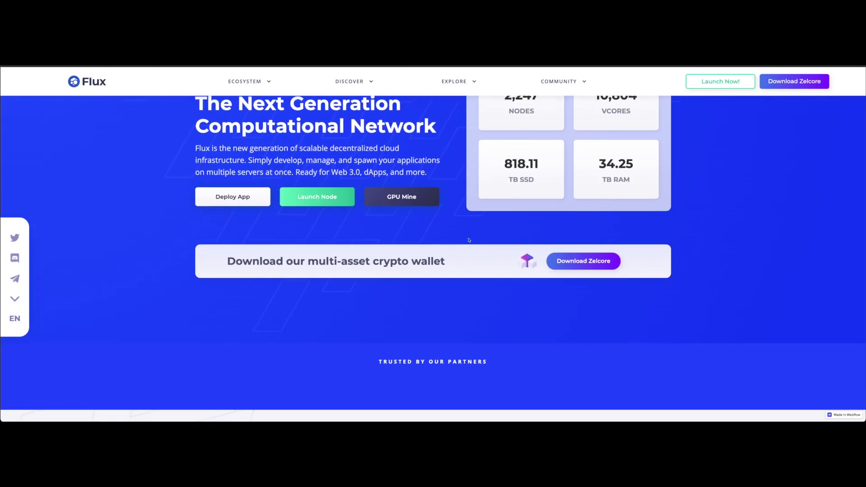
scroll(507, 240, down, 3)
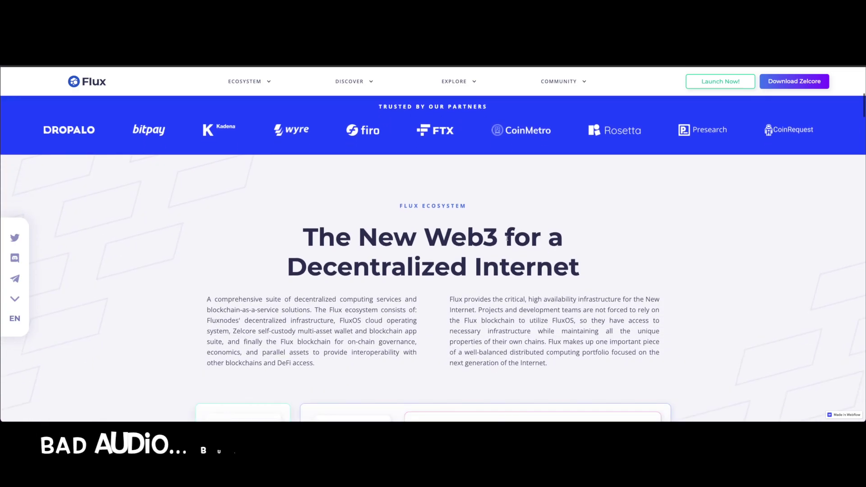
scroll(388, 170, up, 8)
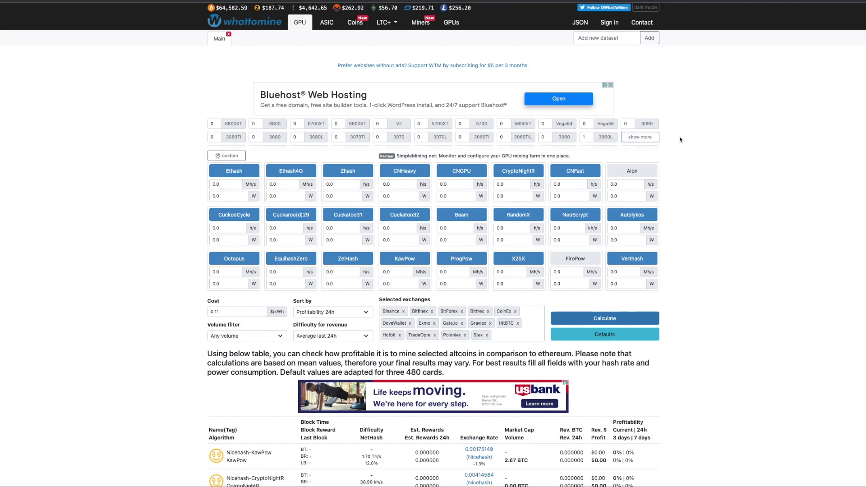
Step: Load the 3060L card's hashrates and calculate profitability, keeping the Profitability 24h sort
click(643, 138)
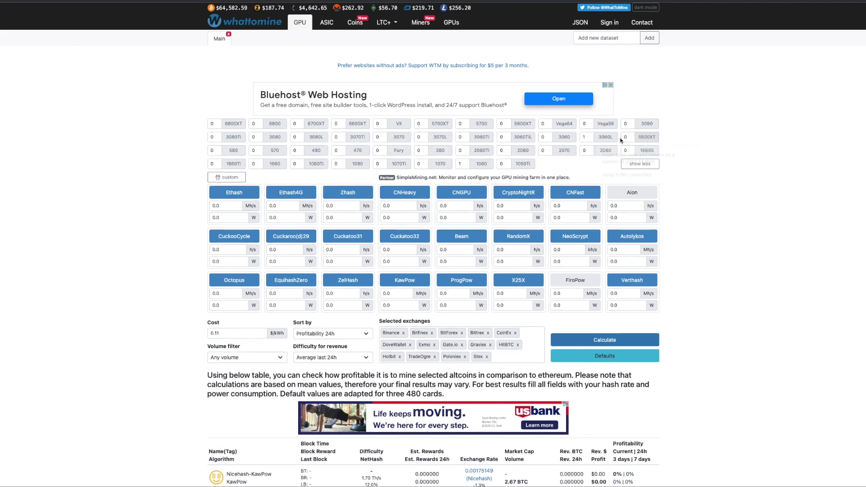
click(602, 139)
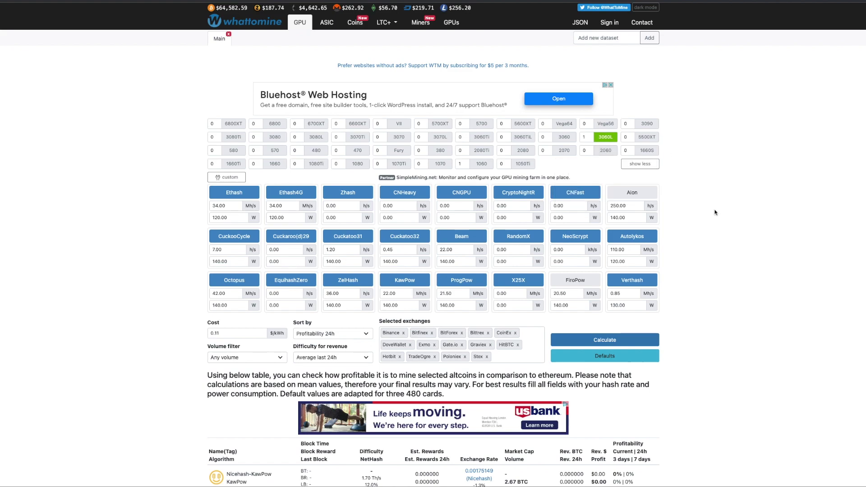
click(335, 334)
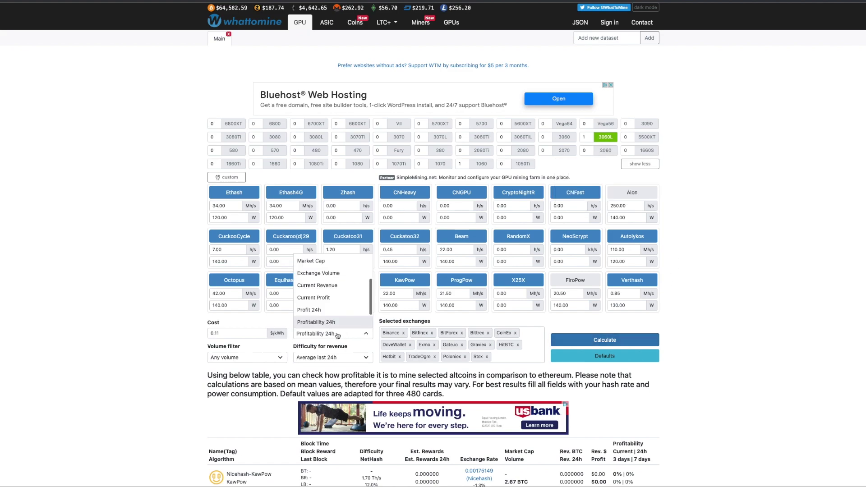
click(198, 326)
click(612, 340)
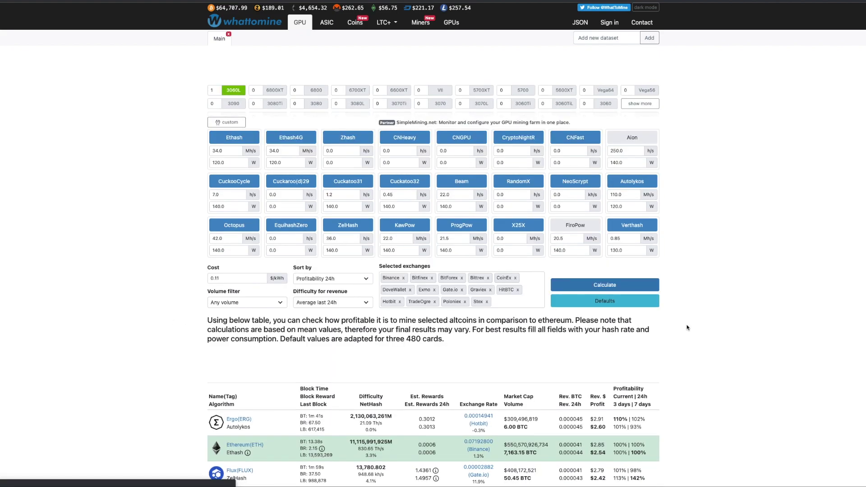
Step: Sort by Profitability 7 days using Average last 7 days difficulty and recalculate
scroll(687, 327, down, 4)
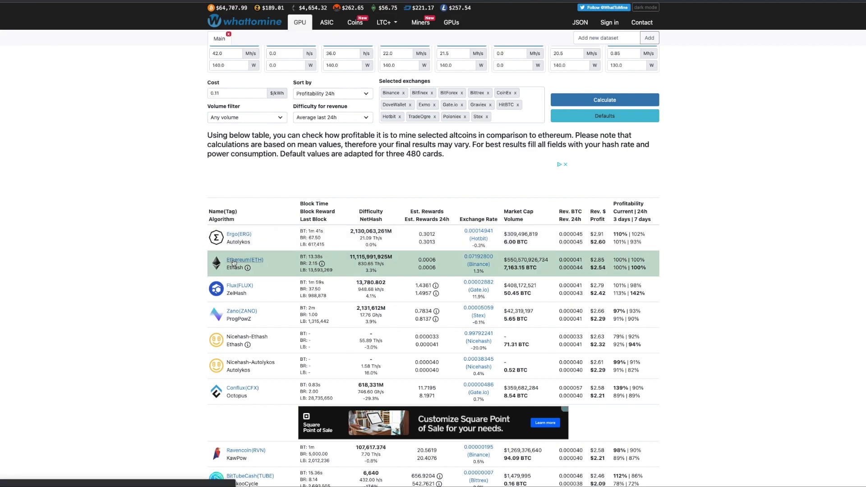
scroll(345, 161, up, 1)
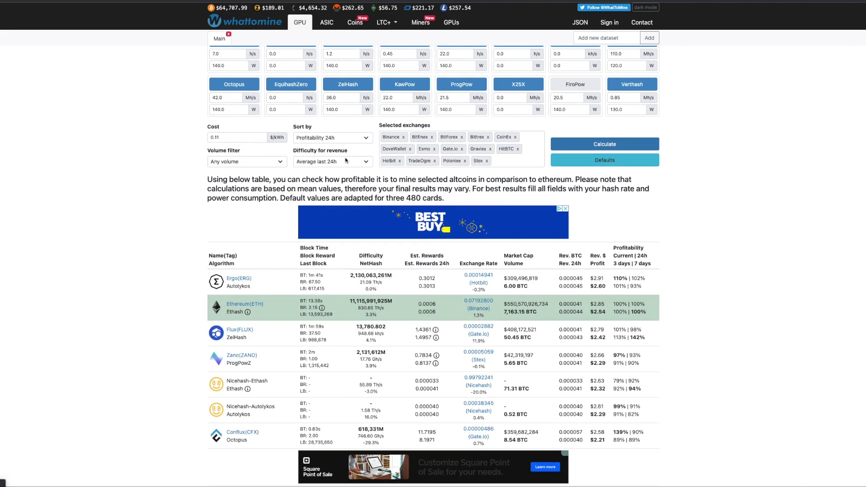
click(339, 137)
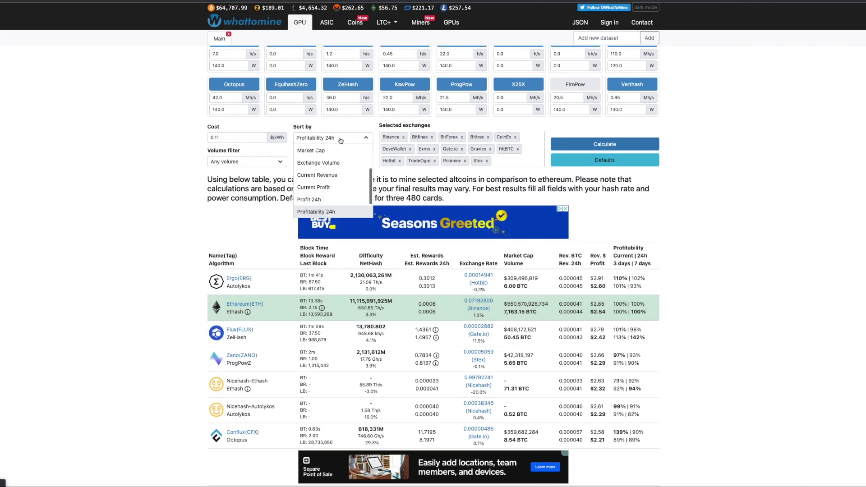
scroll(325, 202, down, 2)
click(323, 207)
click(333, 163)
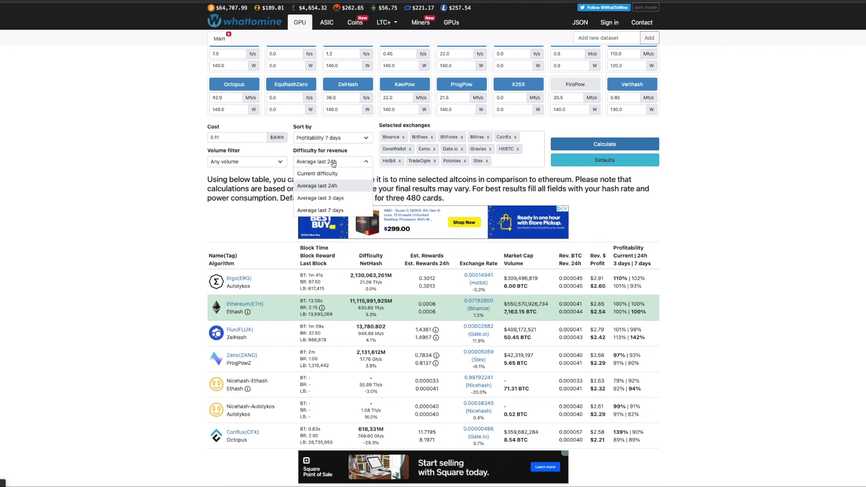
click(320, 210)
click(632, 144)
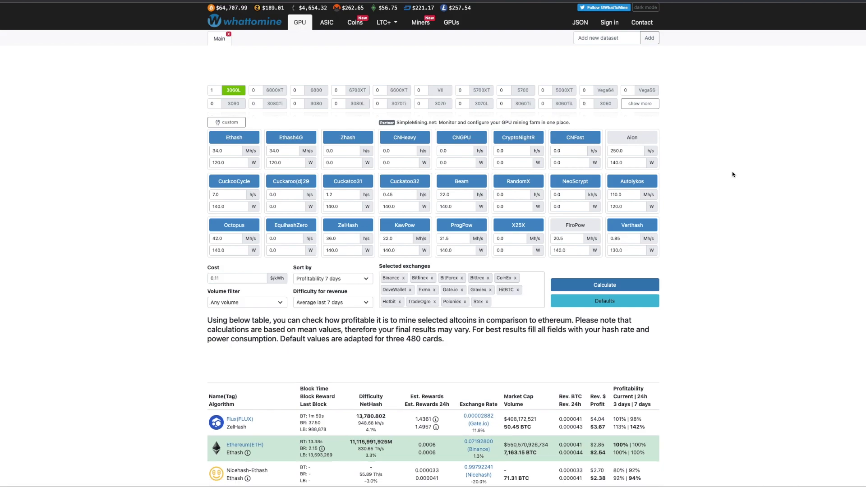
scroll(506, 234, down, 3)
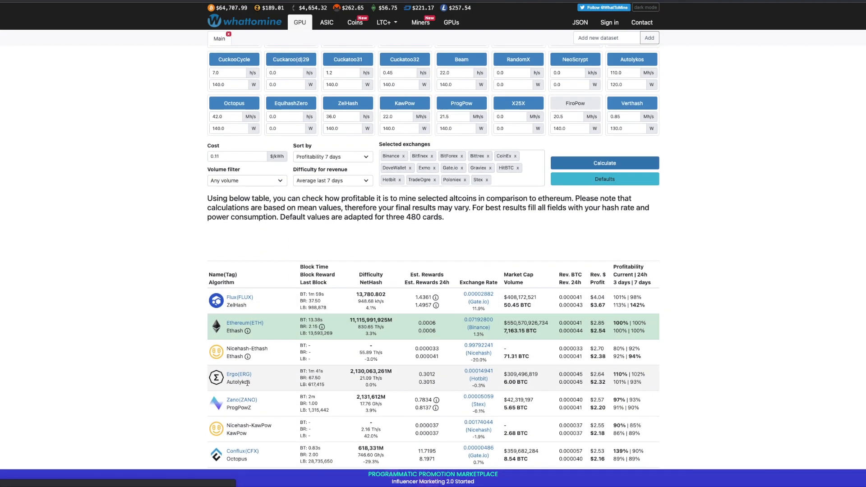
scroll(278, 378, down, 2)
scroll(278, 378, down, 1)
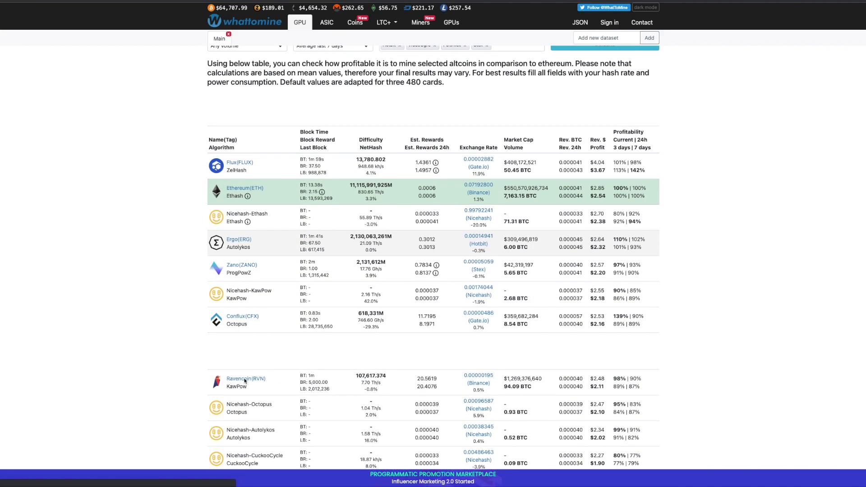
scroll(377, 345, up, 1)
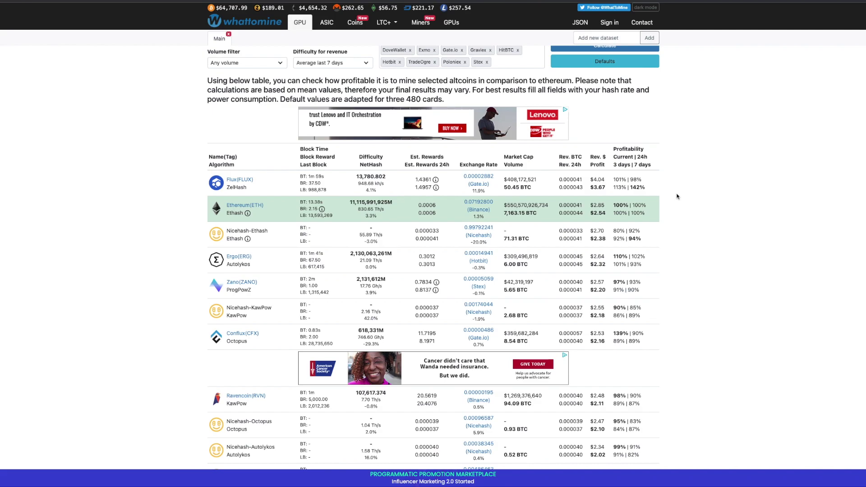
scroll(676, 196, up, 5)
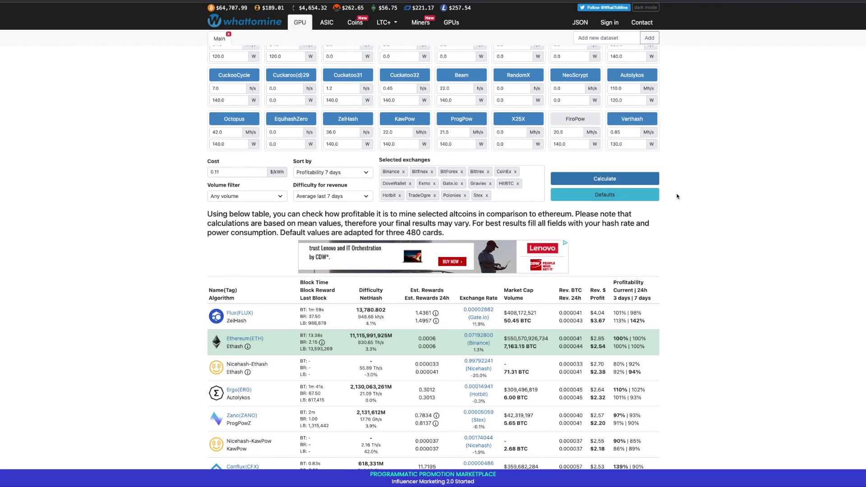
scroll(710, 206, down, 2)
scroll(710, 206, down, 2)
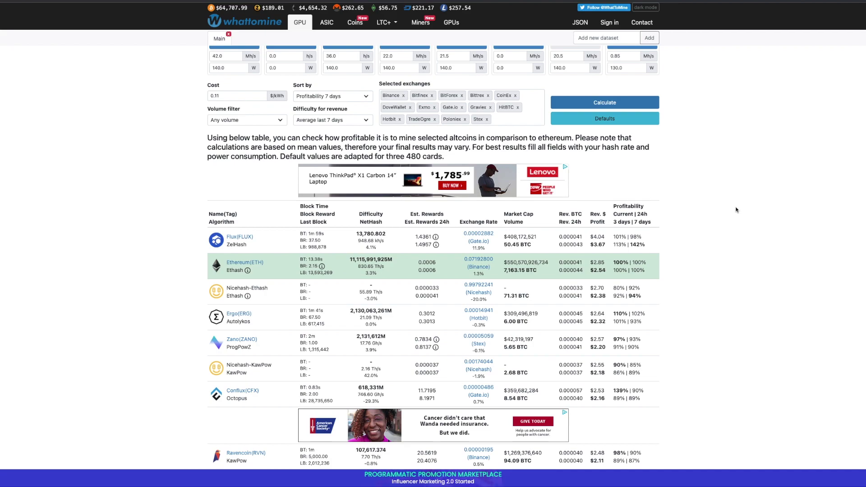
scroll(736, 209, up, 4)
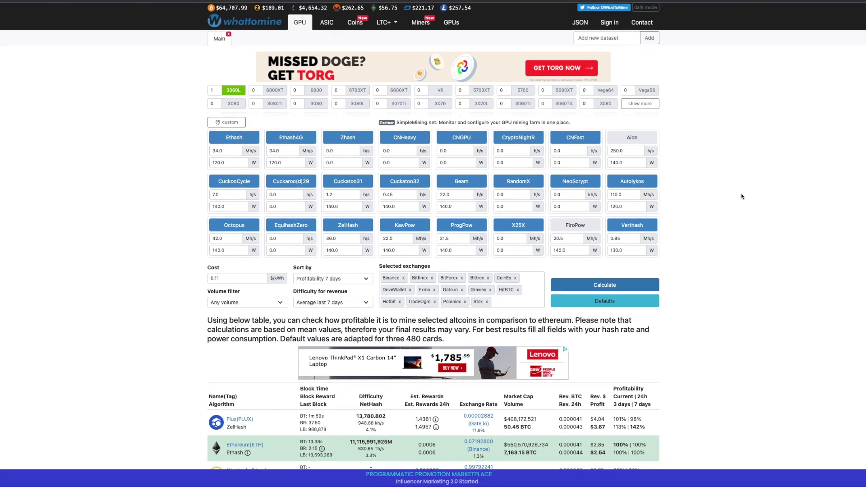
scroll(740, 194, down, 3)
scroll(716, 195, down, 1)
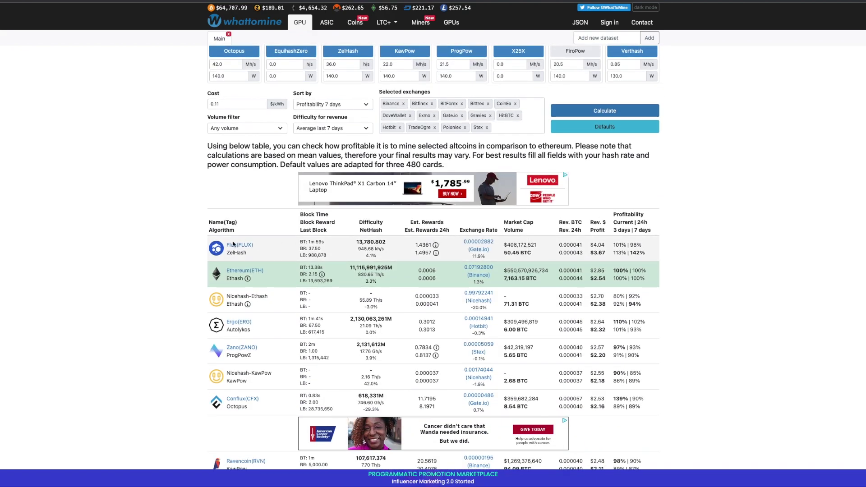
scroll(673, 226, up, 2)
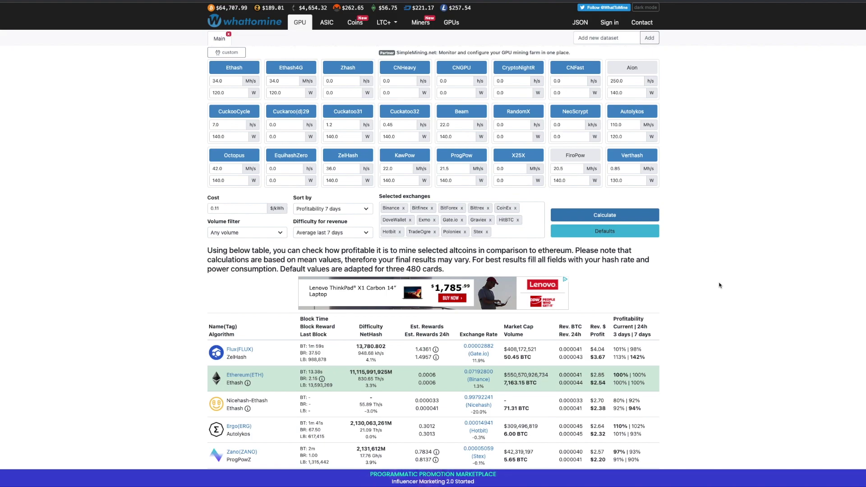
scroll(720, 285, down, 1)
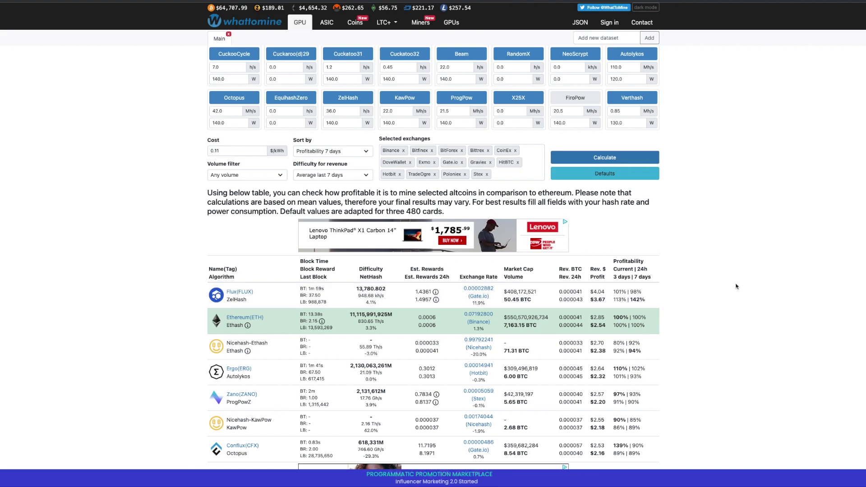
scroll(736, 286, up, 3)
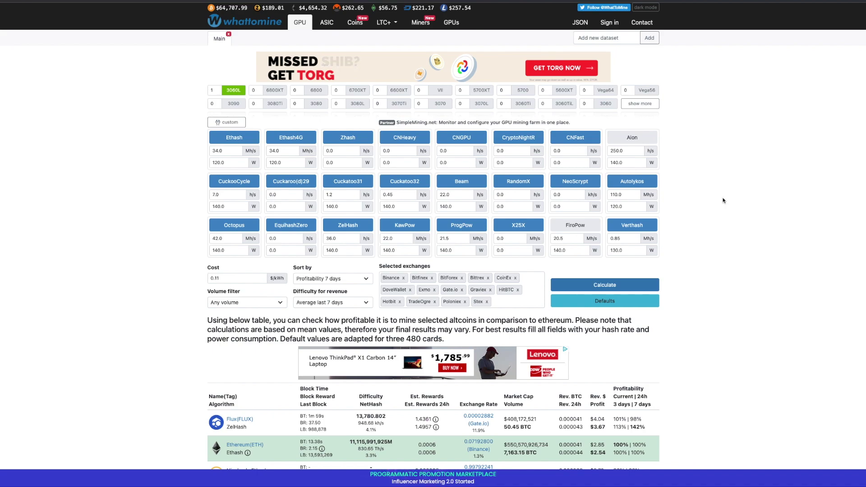
scroll(724, 201, down, 3)
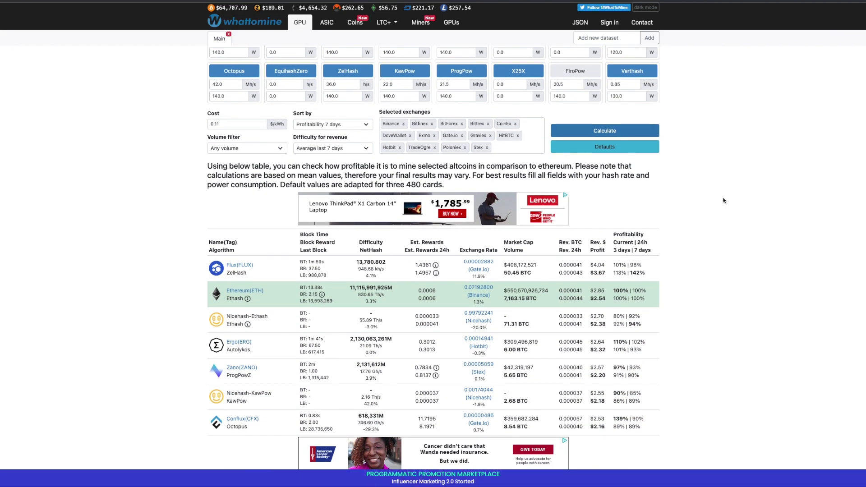
scroll(723, 200, up, 3)
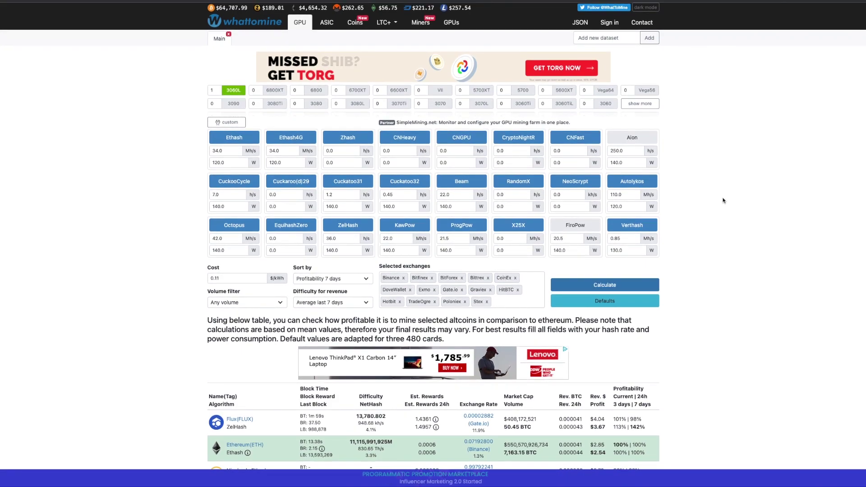
scroll(724, 201, down, 2)
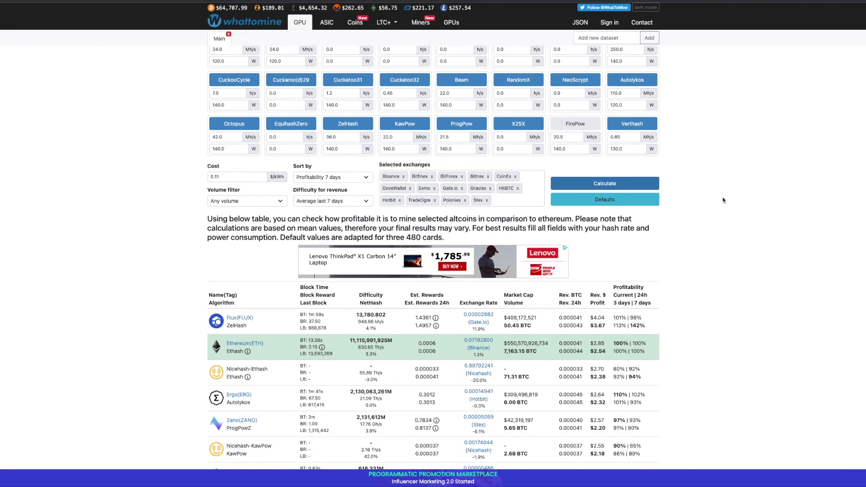
scroll(723, 200, up, 2)
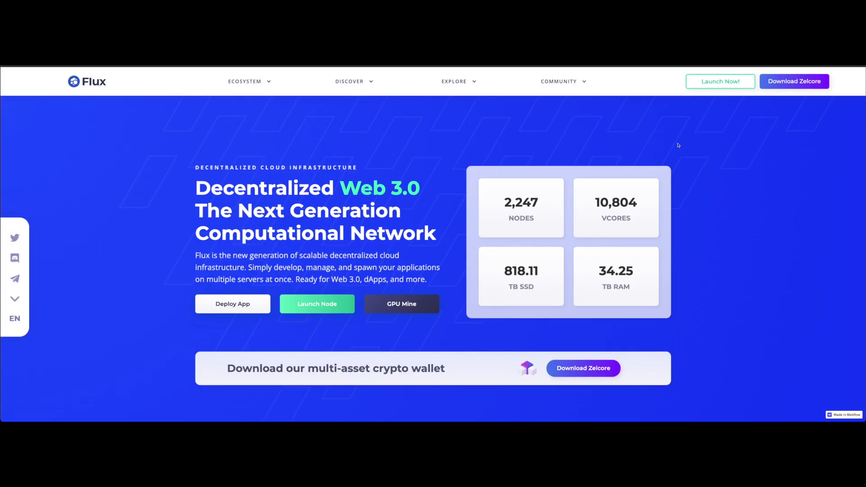
Step: Scroll down and back up the Flux homepage twice
scroll(707, 150, down, 3)
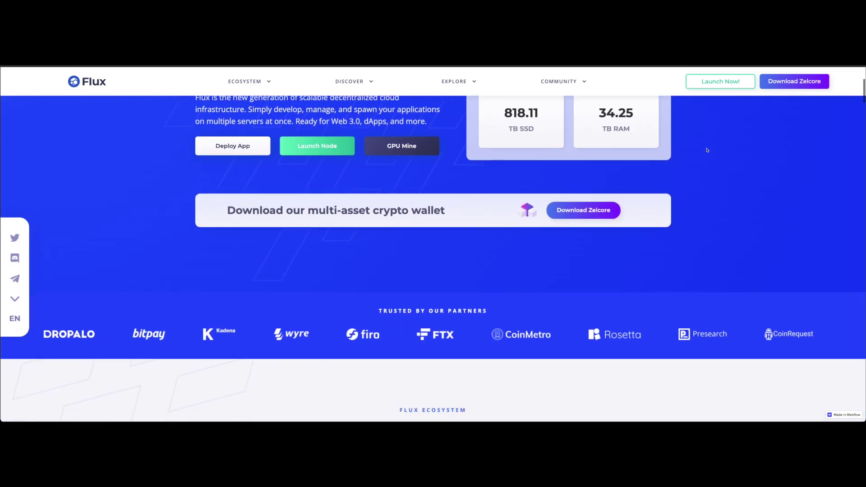
scroll(706, 150, up, 3)
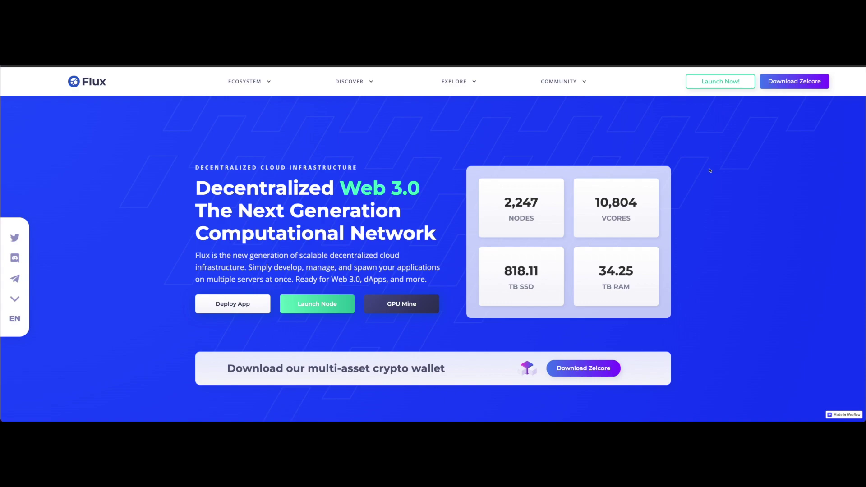
scroll(708, 188, down, 3)
scroll(708, 189, up, 3)
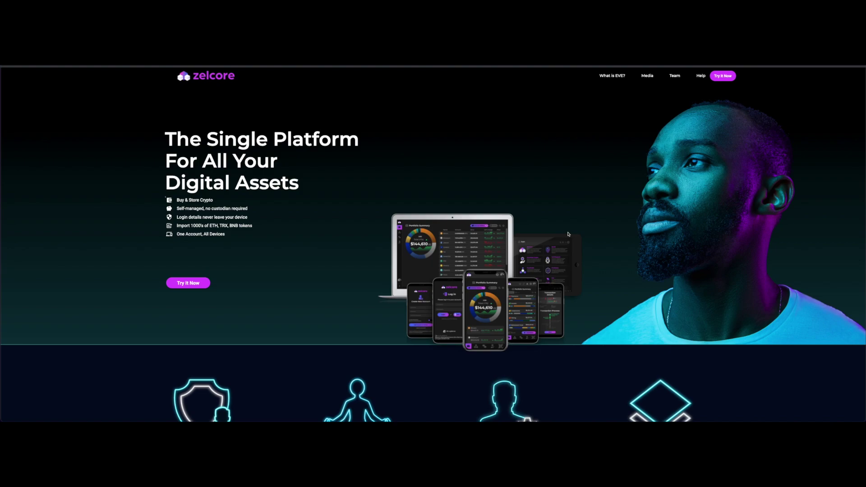
Step: Browse the Zelcore landing page's hero and feature sections, ending back at the top
scroll(568, 234, down, 5)
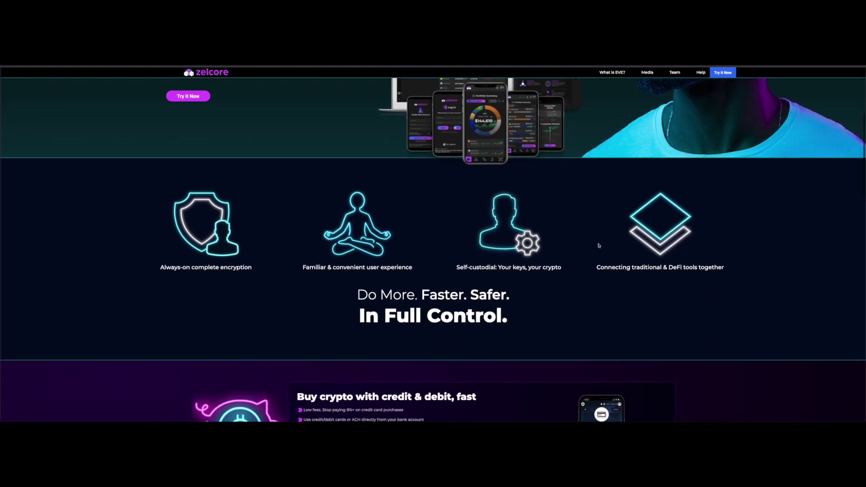
scroll(599, 246, up, 4)
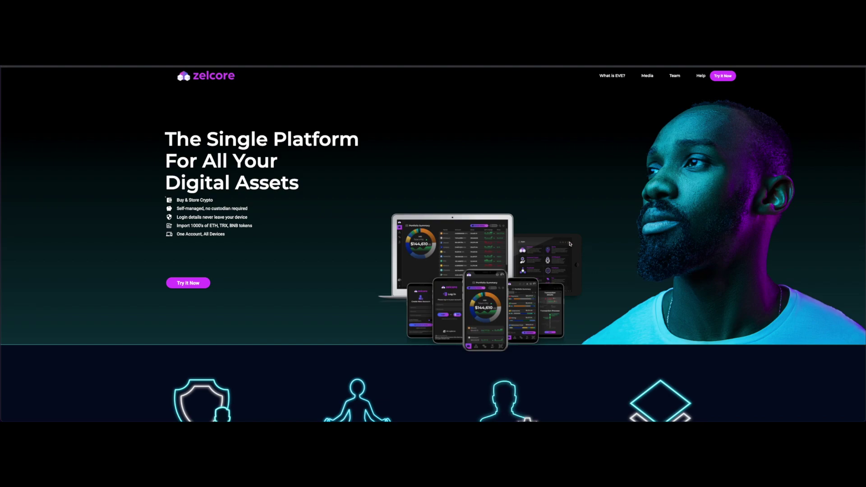
scroll(571, 275, down, 3)
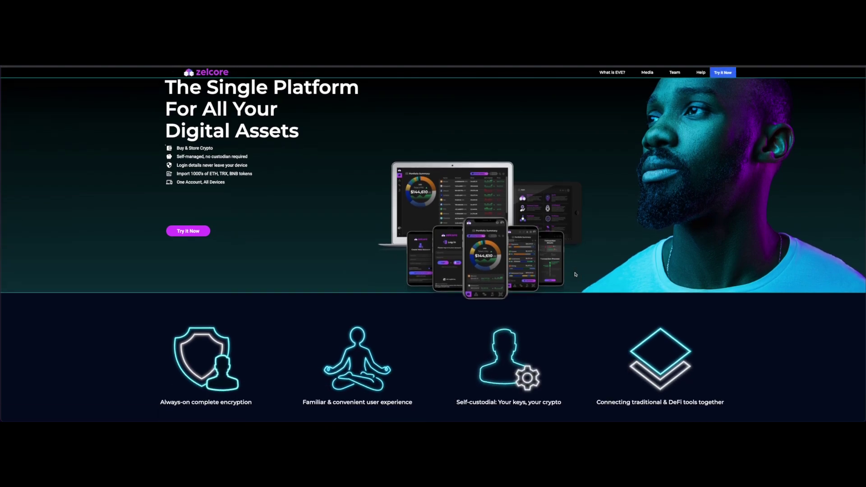
scroll(574, 274, up, 1)
scroll(575, 274, up, 1)
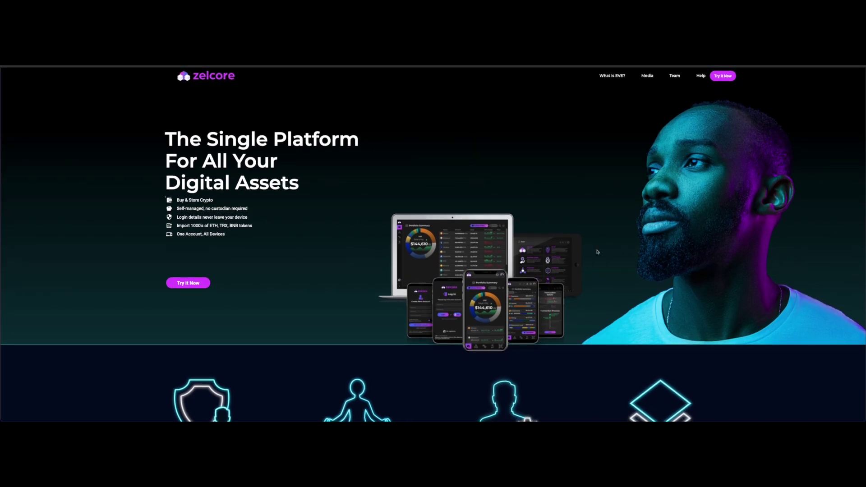
scroll(597, 251, down, 3)
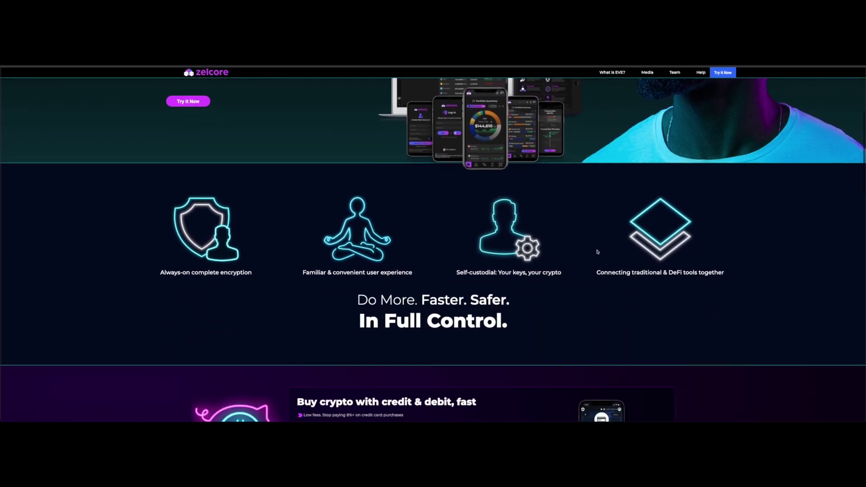
scroll(597, 252, down, 2)
scroll(597, 252, up, 5)
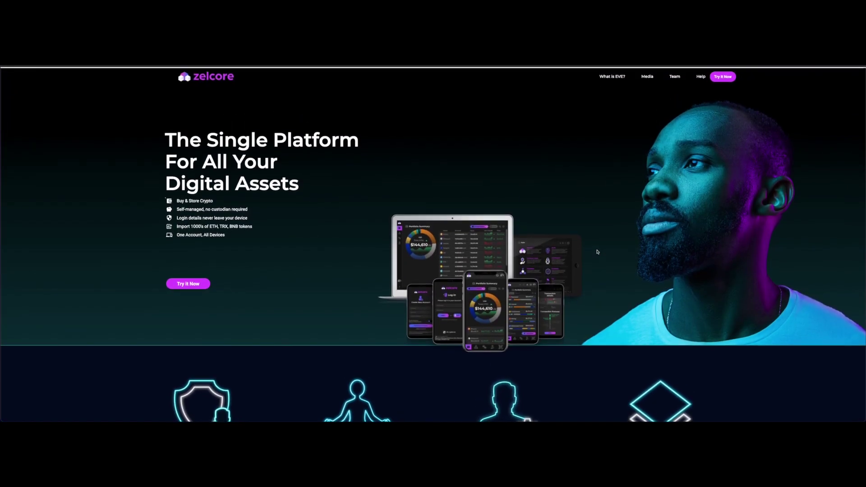
scroll(600, 282, down, 3)
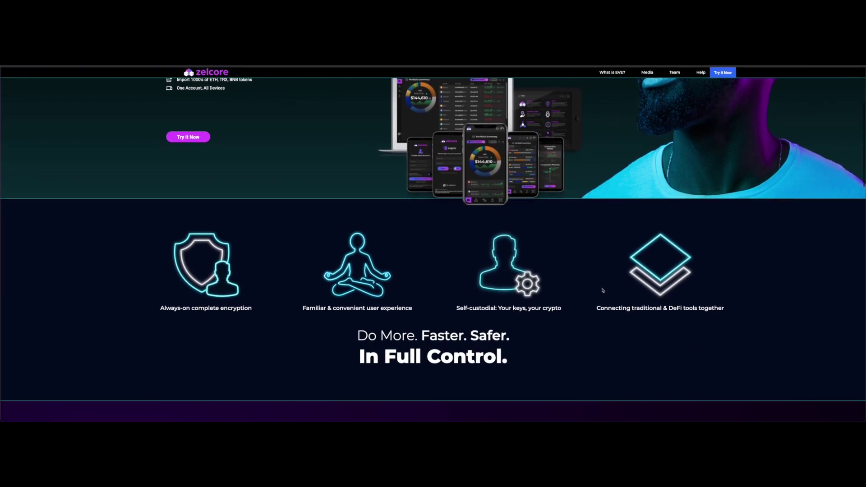
scroll(603, 290, up, 3)
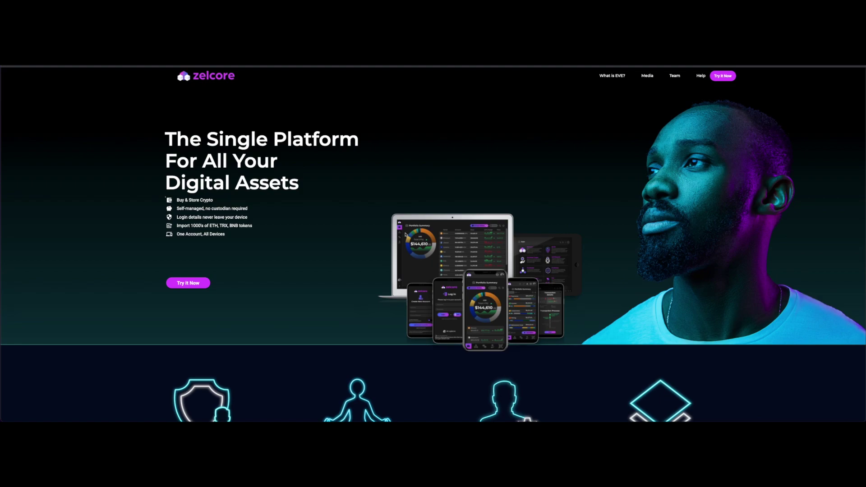
scroll(541, 171, up, 2)
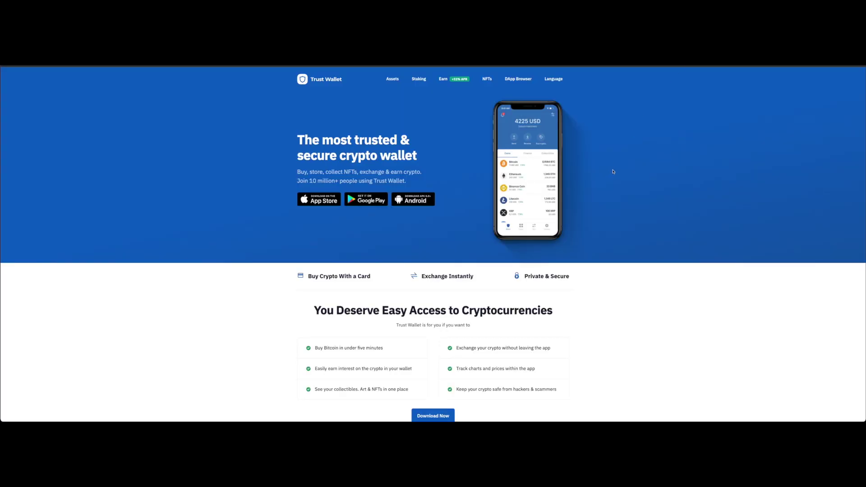
scroll(623, 195, down, 6)
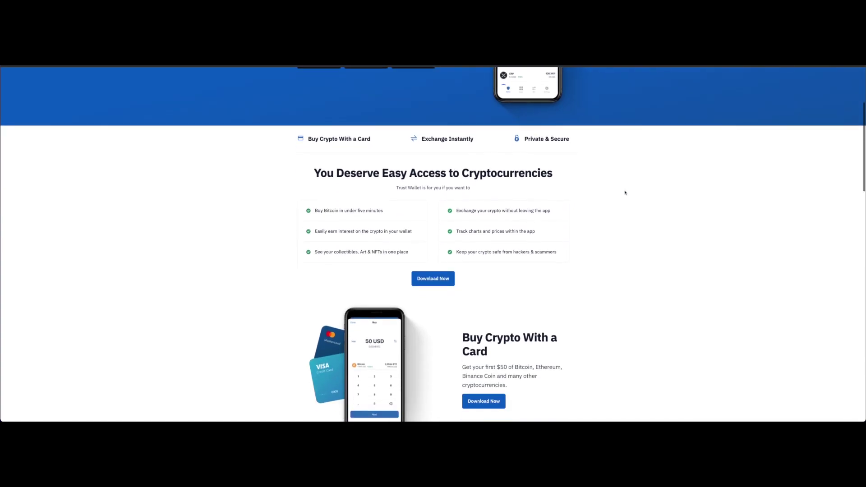
scroll(624, 193, up, 6)
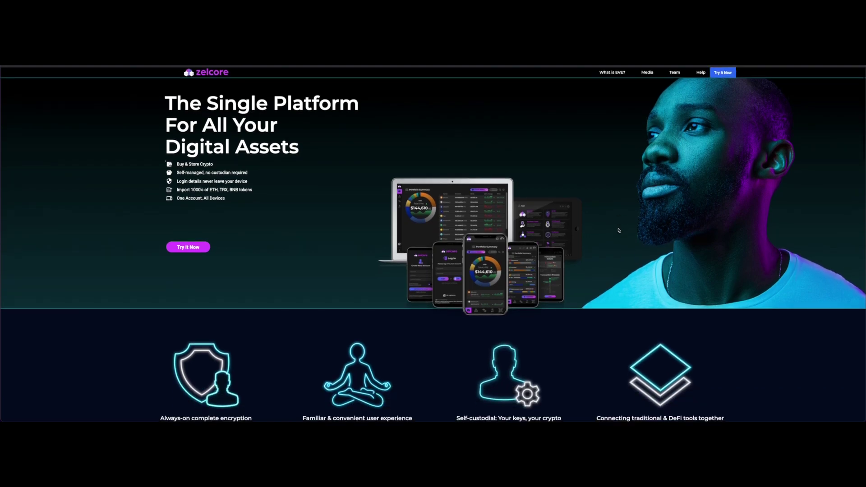
Step: Scroll the Zelcore page down and back up twice
scroll(618, 231, down, 1)
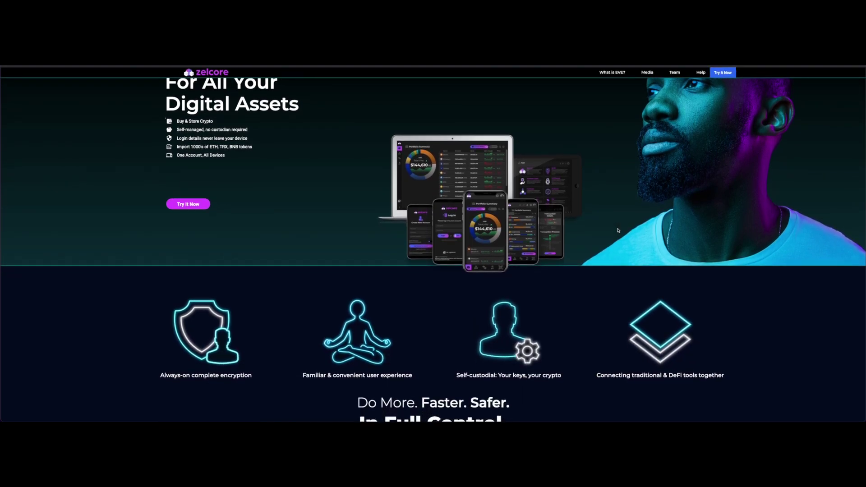
scroll(618, 231, up, 2)
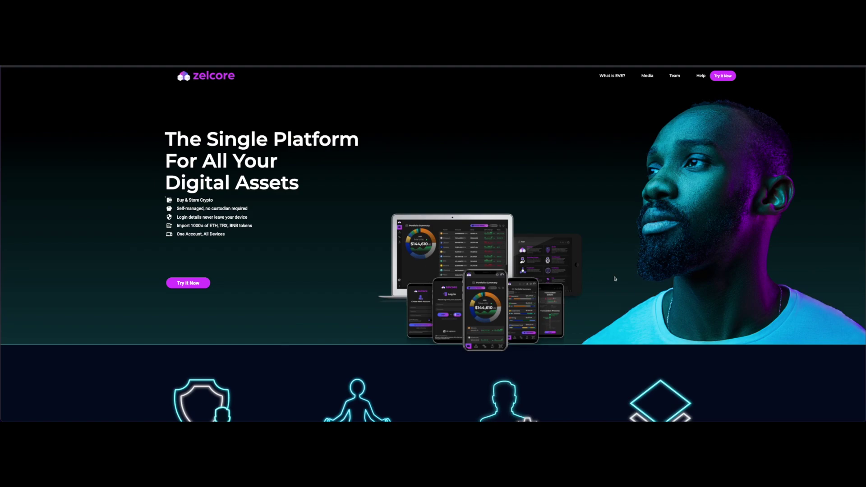
scroll(614, 280, down, 1)
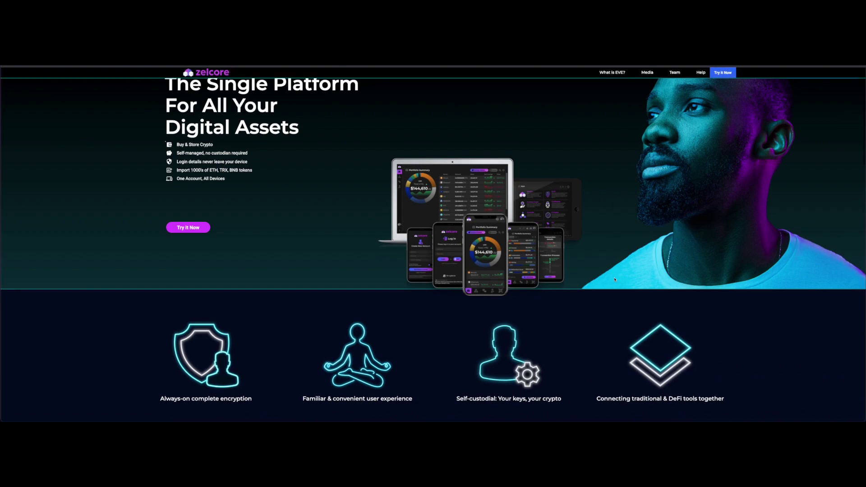
scroll(568, 259, up, 1)
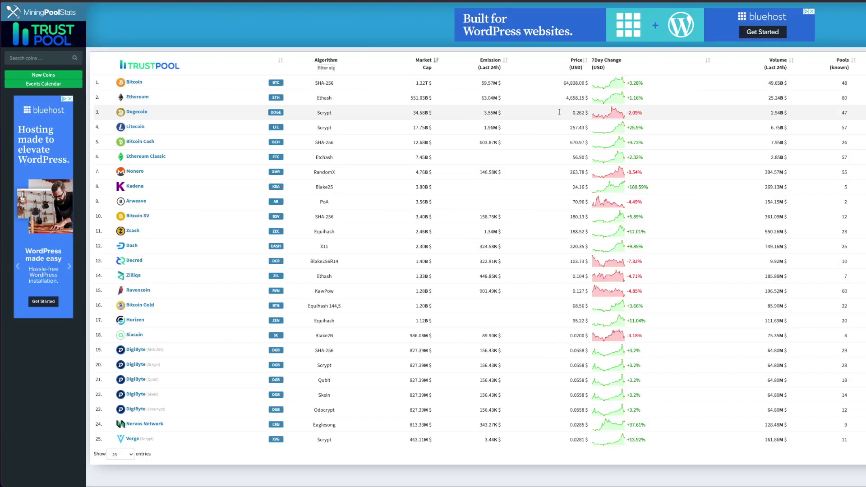
Step: Search the MiningPoolStats coin list for 'flux' to open the Flux coin page
click(51, 59)
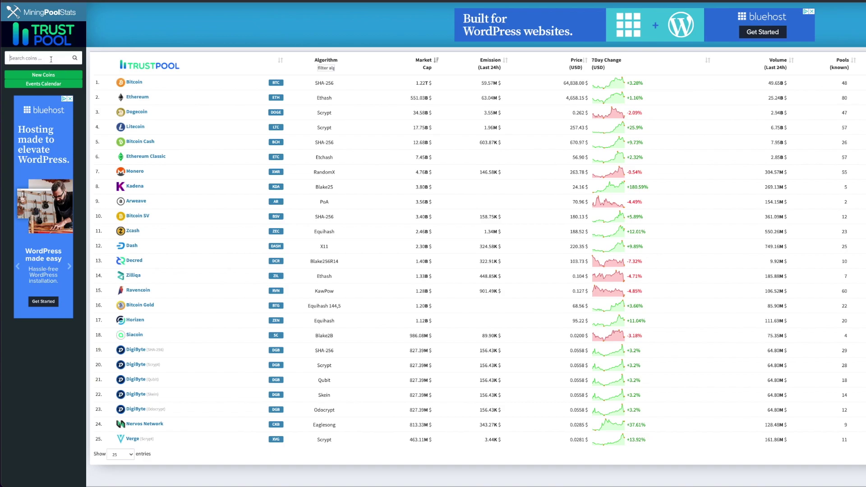
text(flux)
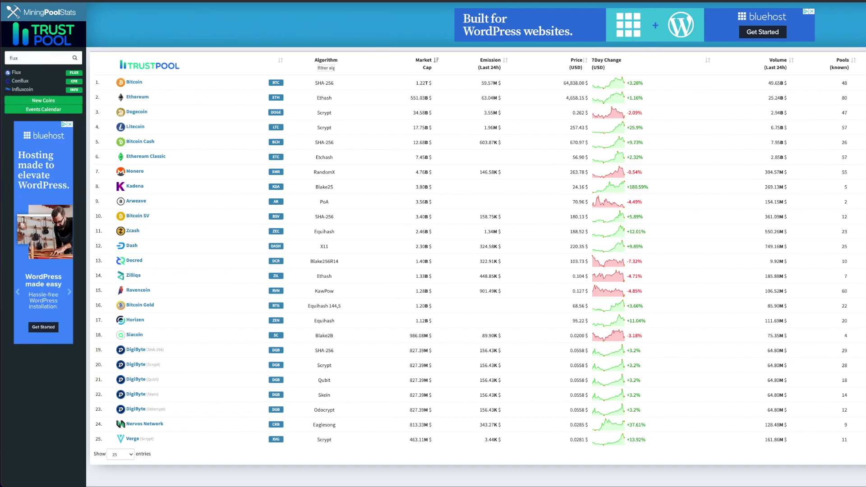
key(Return)
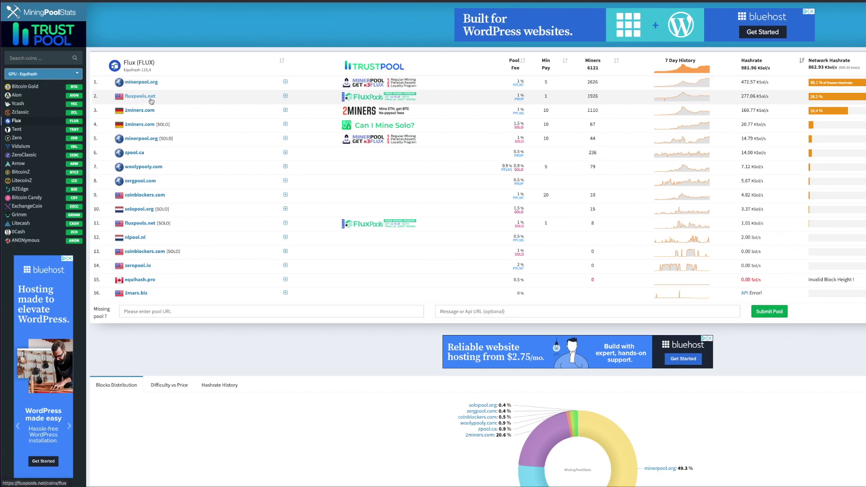
mouse_move(687, 99)
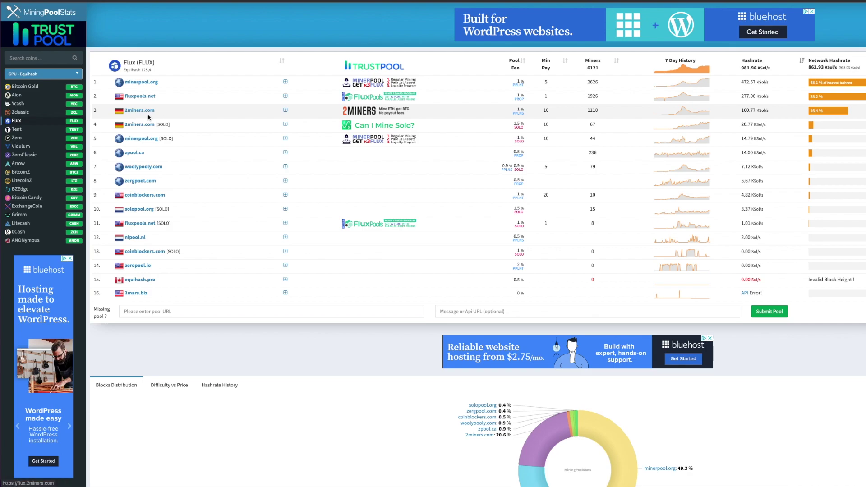
mouse_move(120, 114)
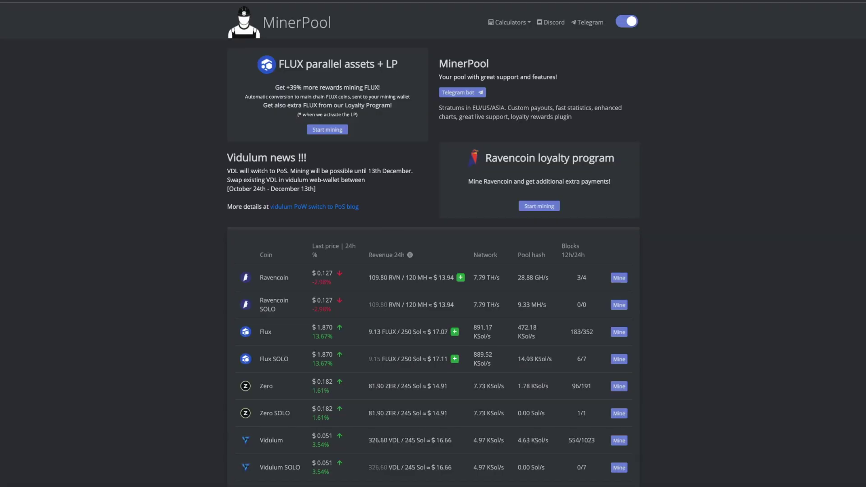
Step: Scroll the MinerPool coin table and highlight the FLUX parallel assets + LP heading
scroll(692, 88, down, 1)
scroll(691, 88, up, 1)
drag(280, 63, 410, 65)
click(405, 78)
scroll(320, 71, down, 1)
scroll(326, 75, up, 1)
scroll(711, 203, down, 3)
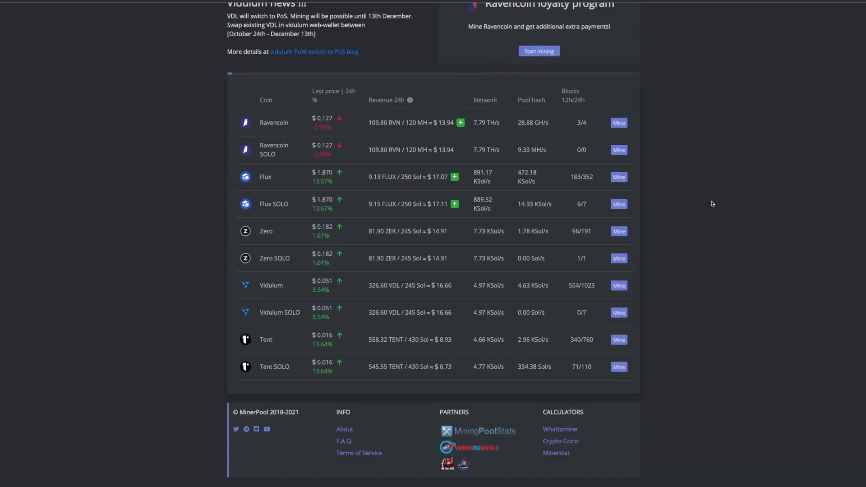
scroll(711, 204, up, 3)
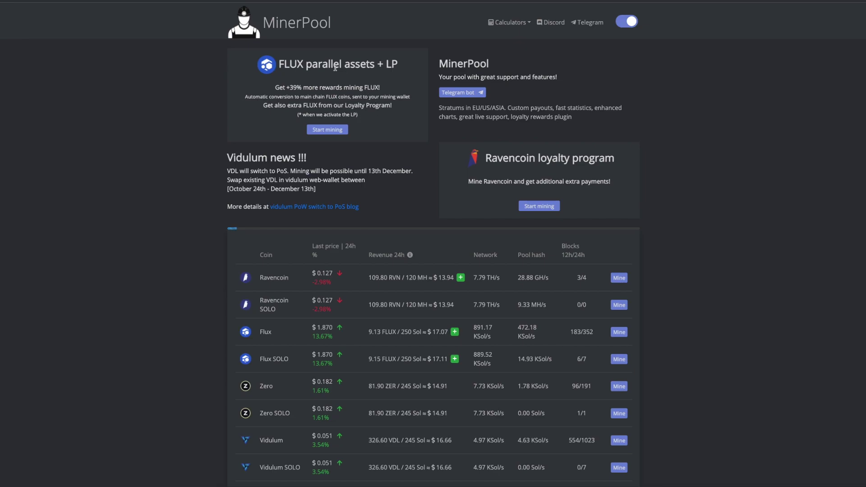
Step: Highlight 'parallel assets' and the extra FLUX loyalty program line on the card
drag(312, 67, 382, 79)
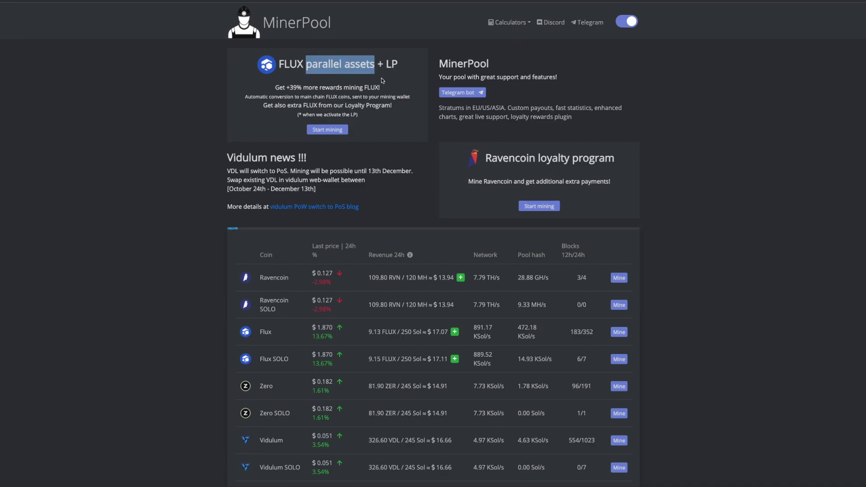
click(386, 82)
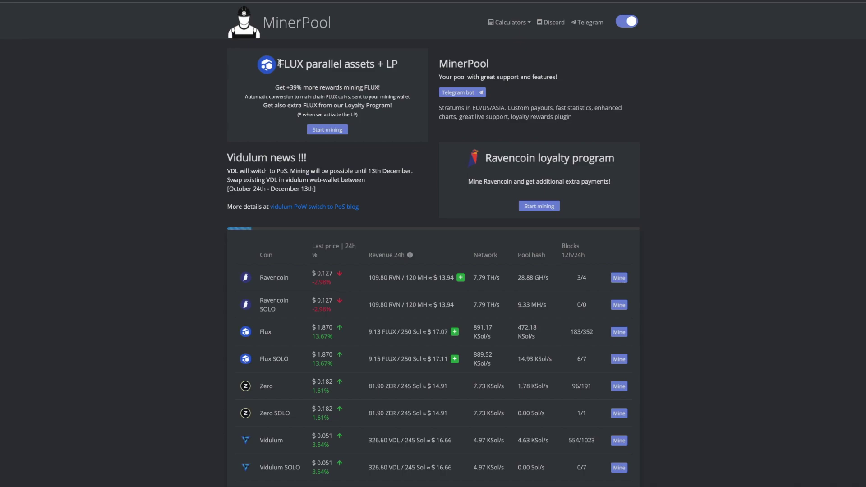
mouse_move(279, 65)
mouse_down()
mouse_move(399, 68)
mouse_move(324, 66)
mouse_move(361, 66)
mouse_move(289, 54)
mouse_up()
drag(305, 65, 373, 65)
click(371, 84)
drag(273, 106, 370, 108)
click(381, 95)
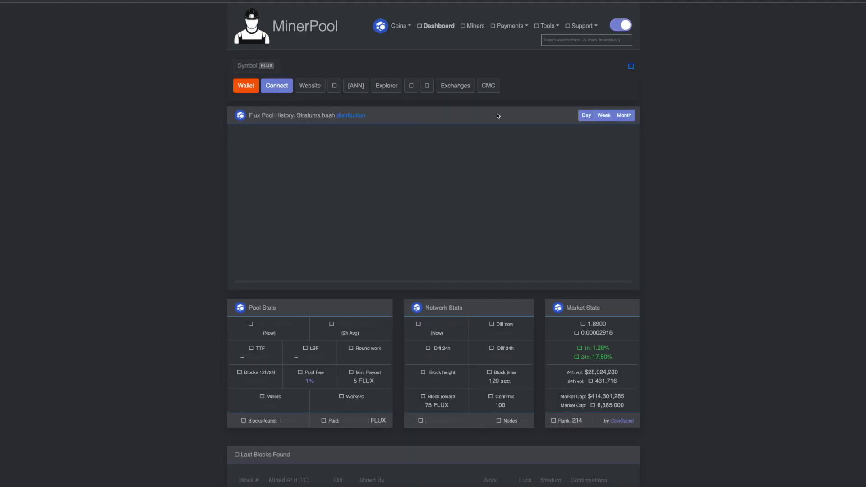
scroll(671, 117, down, 1)
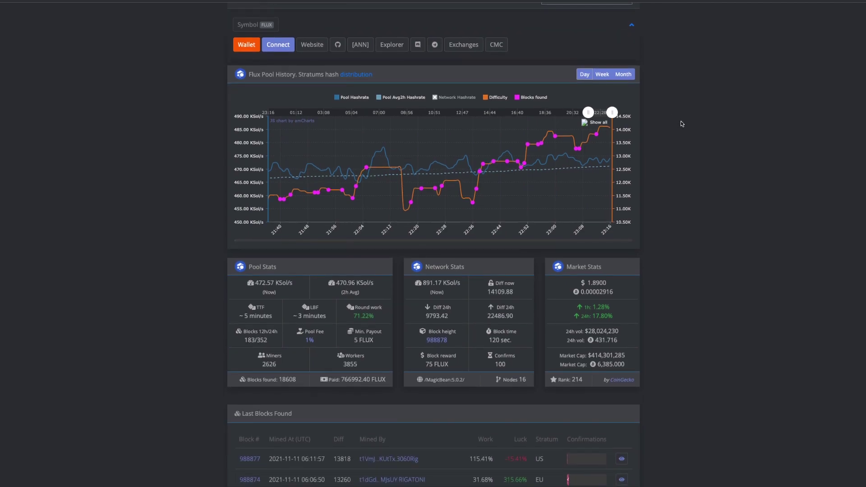
scroll(696, 134, down, 1)
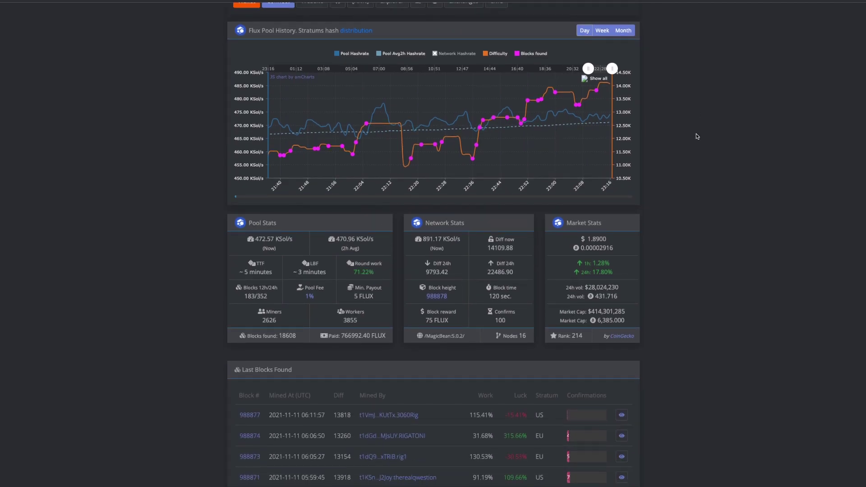
scroll(697, 133, up, 1)
scroll(696, 133, up, 1)
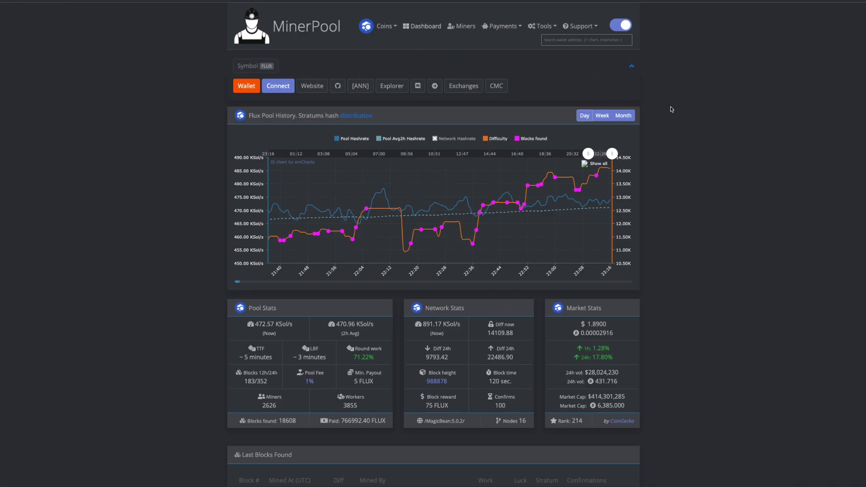
scroll(702, 139, down, 1)
scroll(702, 139, down, 5)
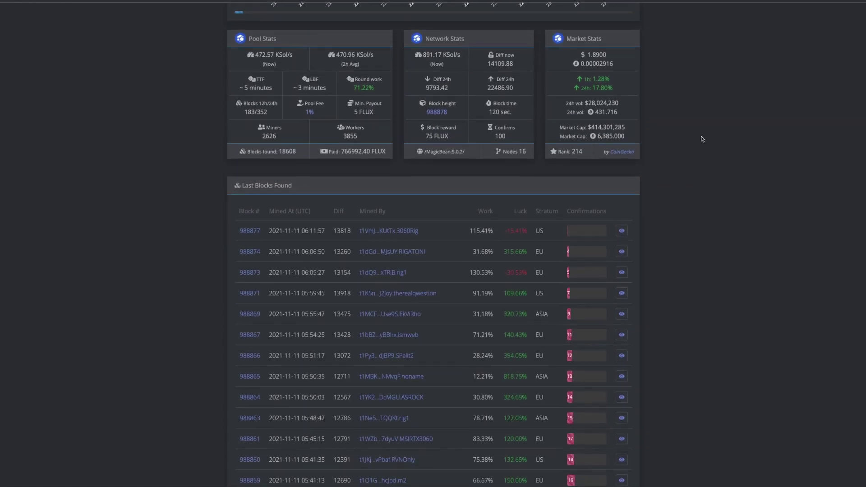
scroll(702, 139, up, 6)
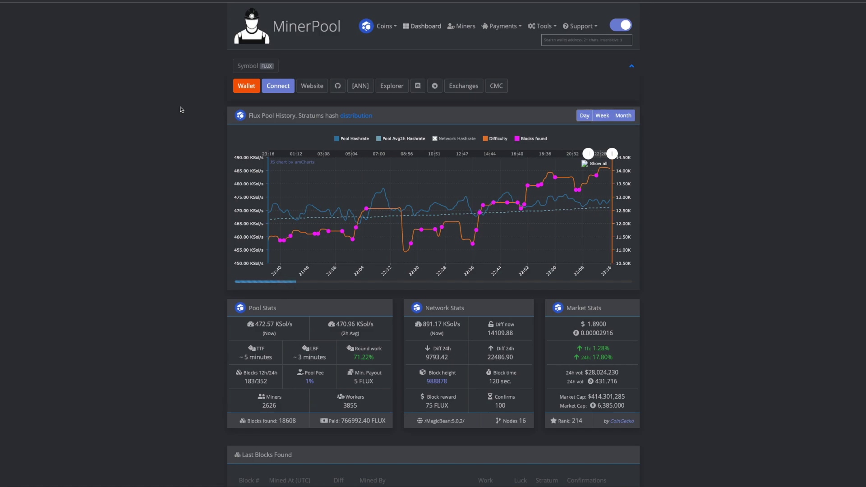
Step: Show the pool's US connection settings and mark the fixed difficulty note
click(283, 87)
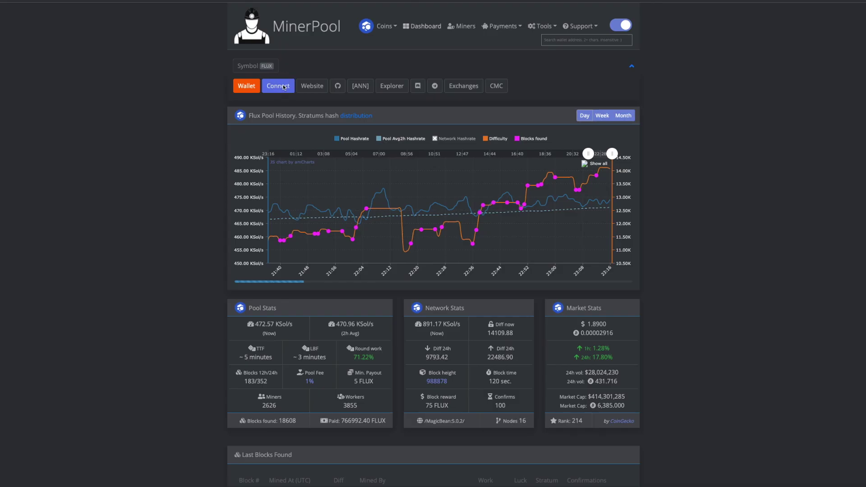
click(335, 53)
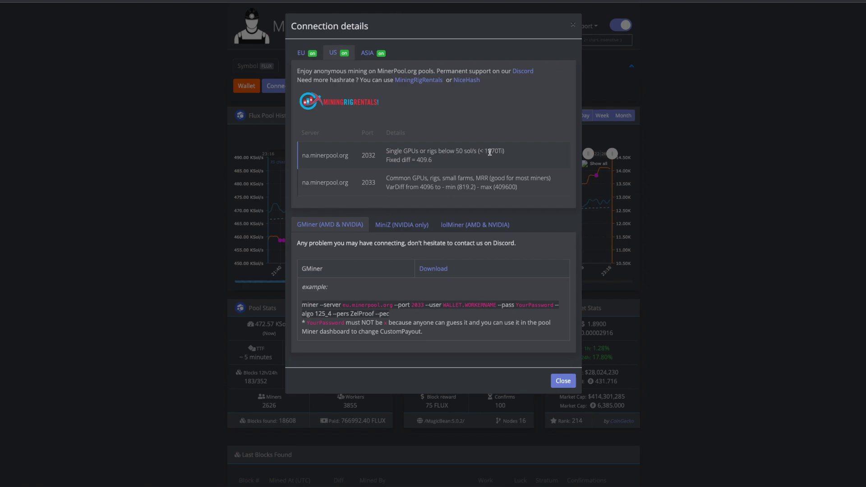
drag(387, 160, 429, 161)
click(428, 161)
Step: Select the na.minerpool.org server address with port 2033 for copying
drag(362, 182, 375, 182)
click(379, 183)
drag(302, 182, 350, 185)
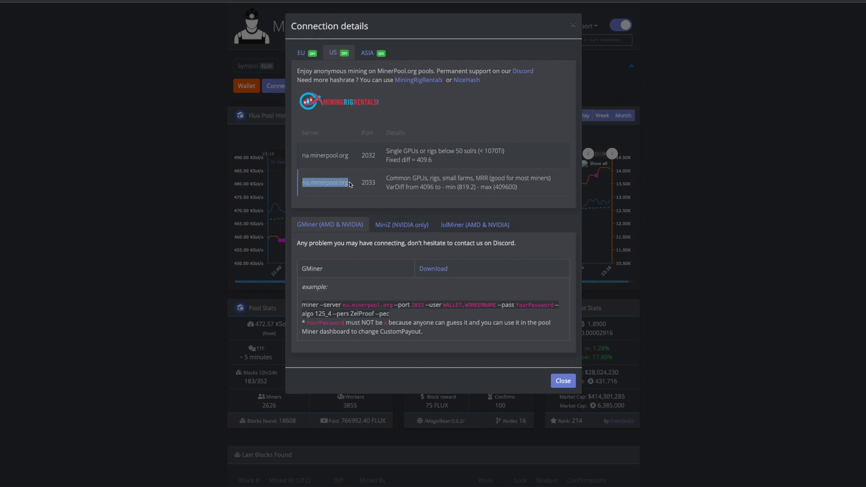
click(365, 185)
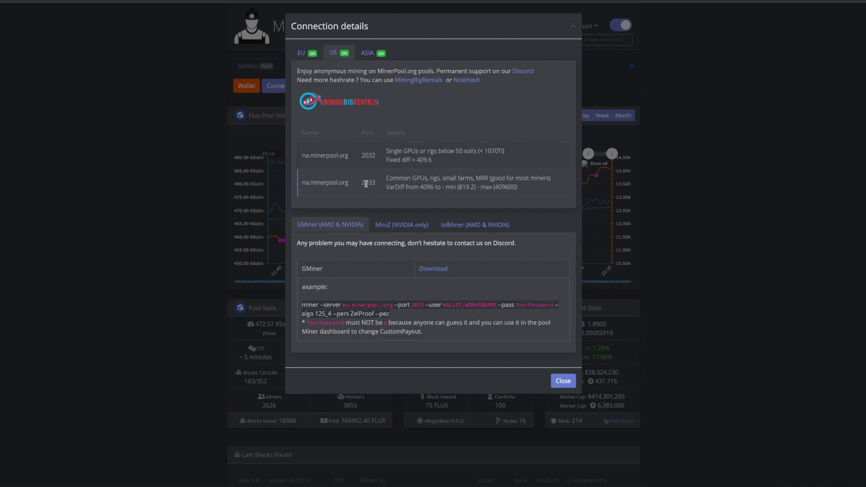
drag(302, 184, 376, 184)
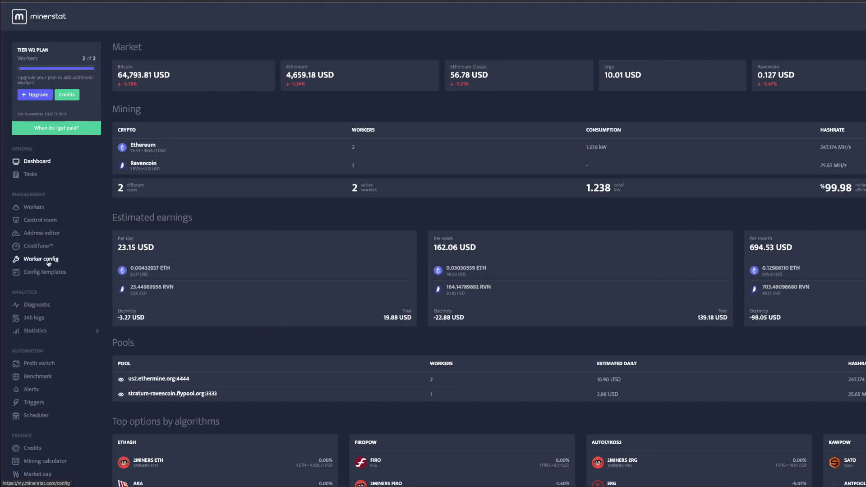
Step: In the Address editor, check the FLUX-MINERPOOL pool address na.minerpool.org:2033
click(41, 234)
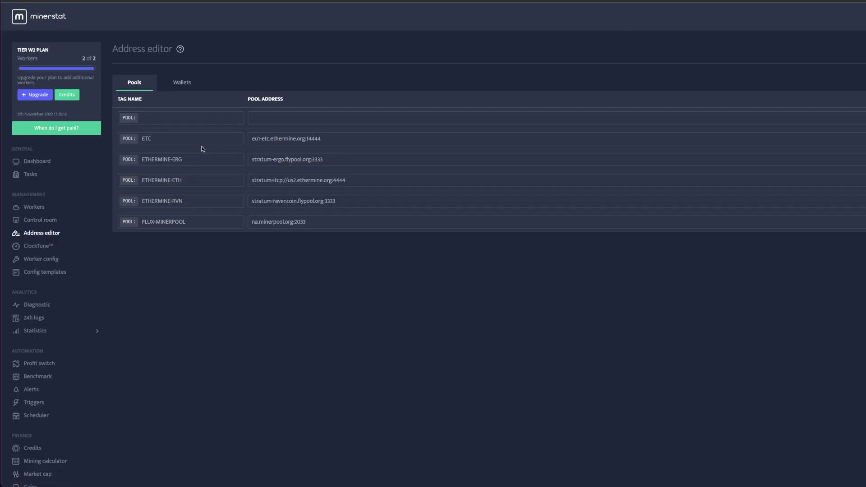
click(315, 222)
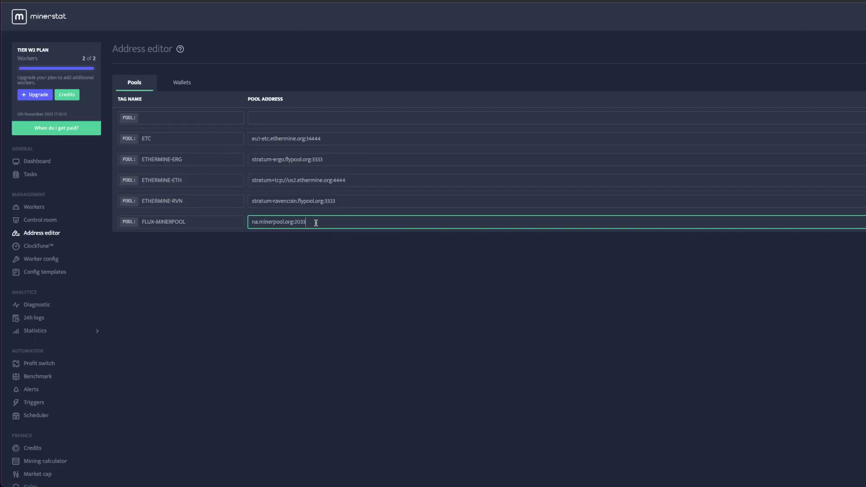
drag(329, 222, 245, 224)
click(262, 224)
click(153, 118)
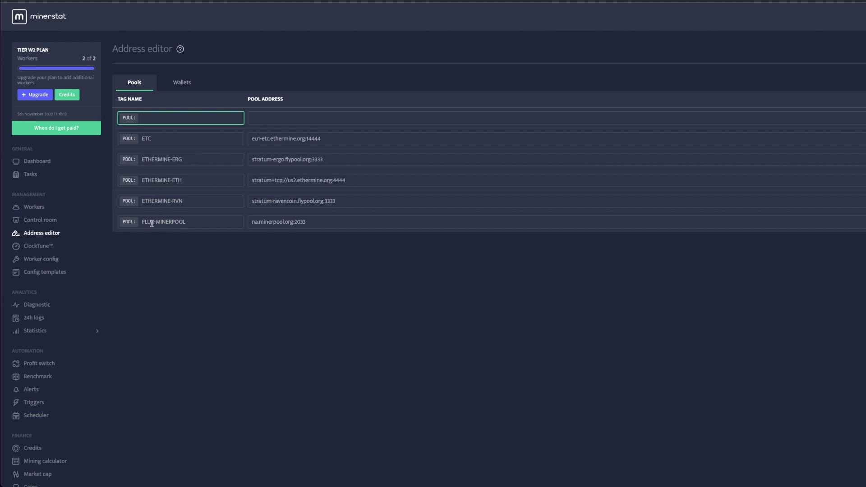
click(265, 224)
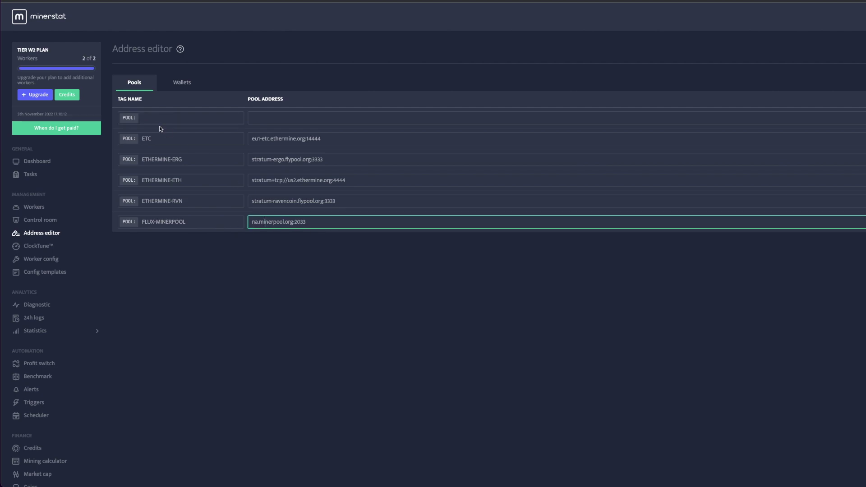
Step: On the Wallets list, select the FLUX wallet's tag name and address
click(175, 83)
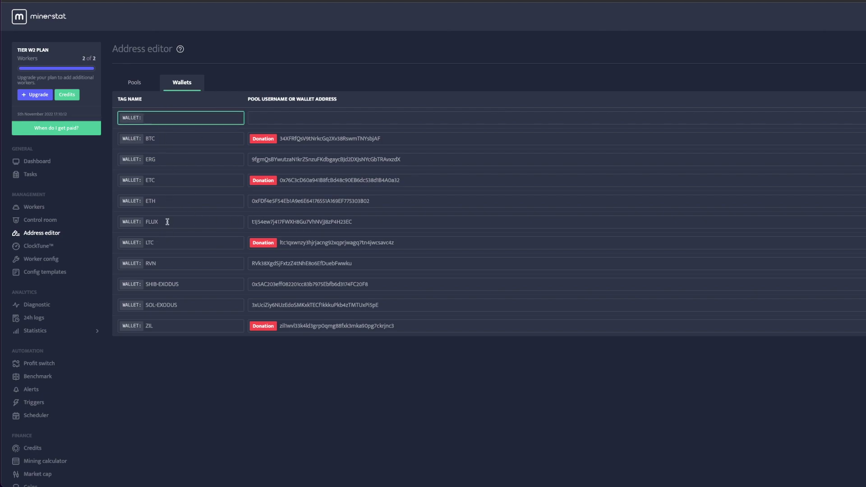
drag(167, 222, 143, 223)
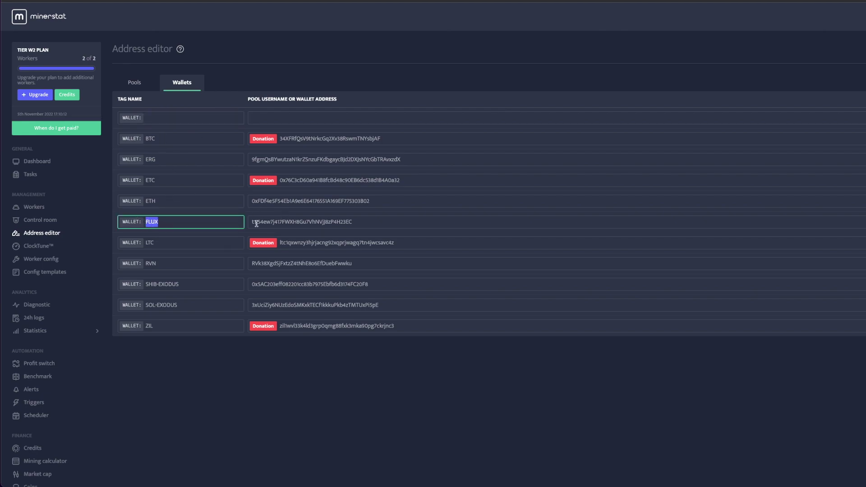
drag(251, 223, 363, 224)
click(343, 353)
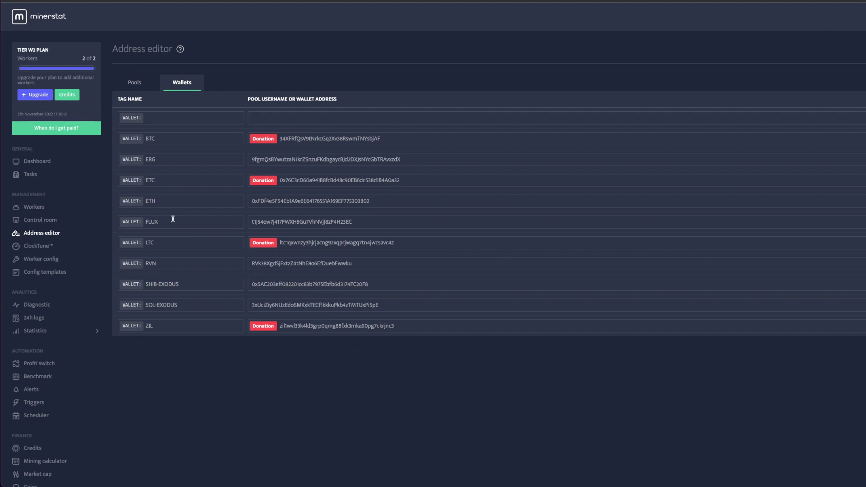
Step: Create a new config template named 'Flux -'
scroll(213, 147, down, 1)
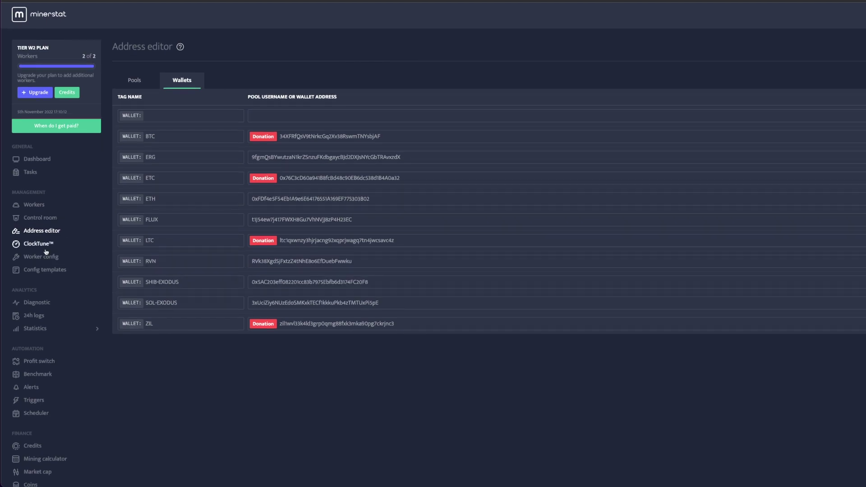
scroll(41, 270, down, 1)
click(40, 271)
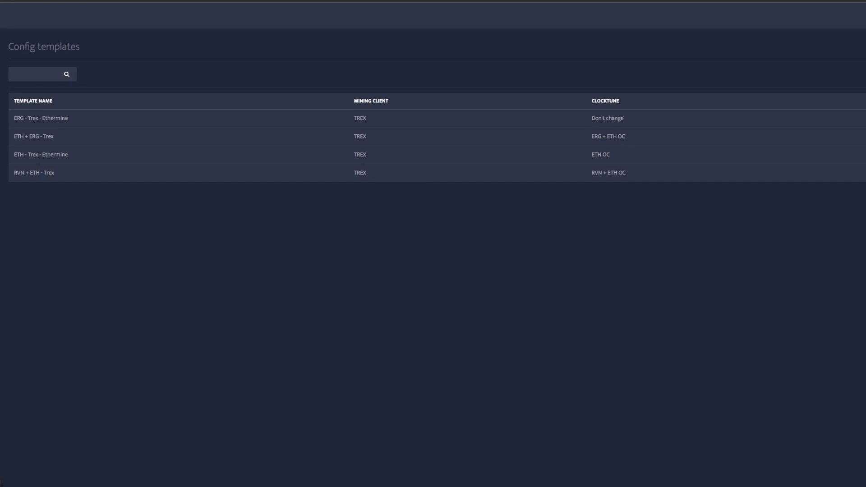
click(589, 155)
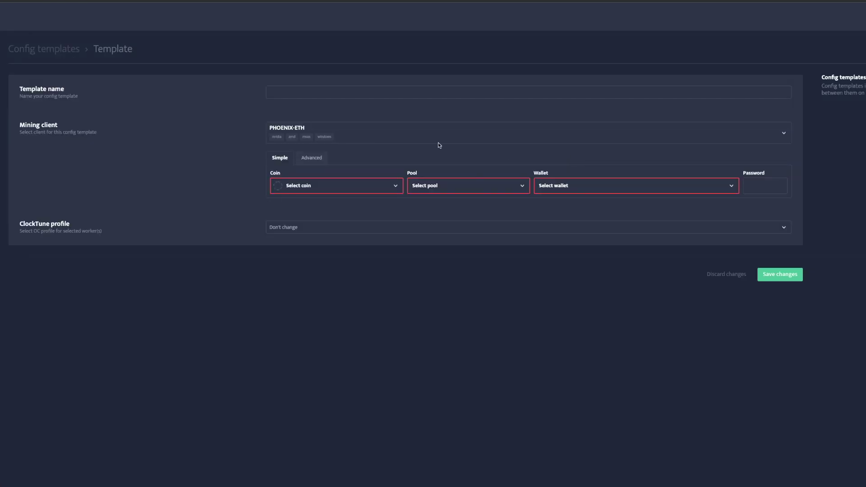
click(318, 93)
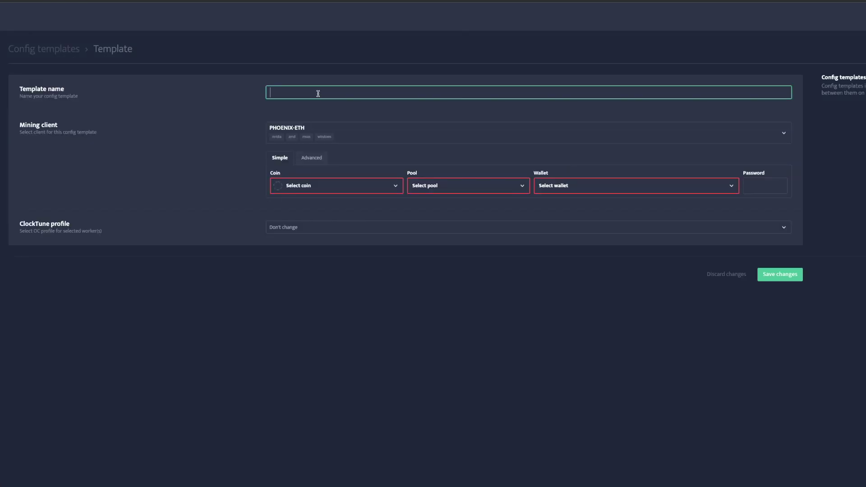
text(Flux -)
Step: Filter the template's mining client list to clients supporting FLUX
click(359, 134)
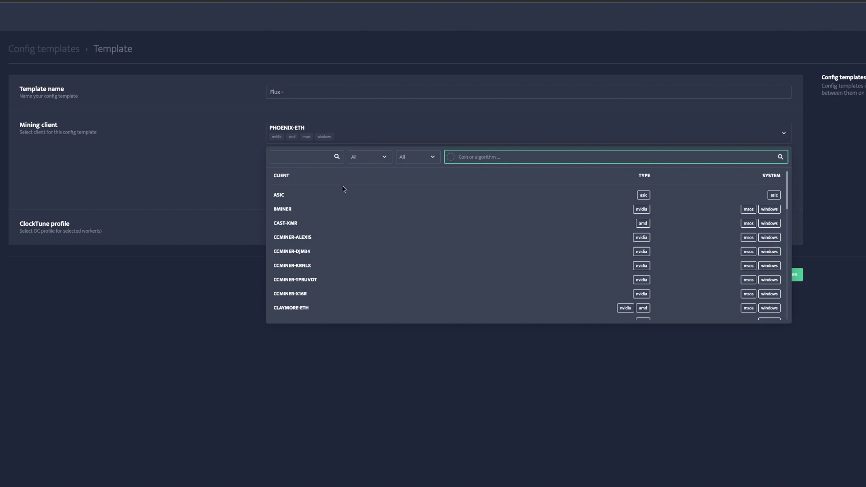
text(flux)
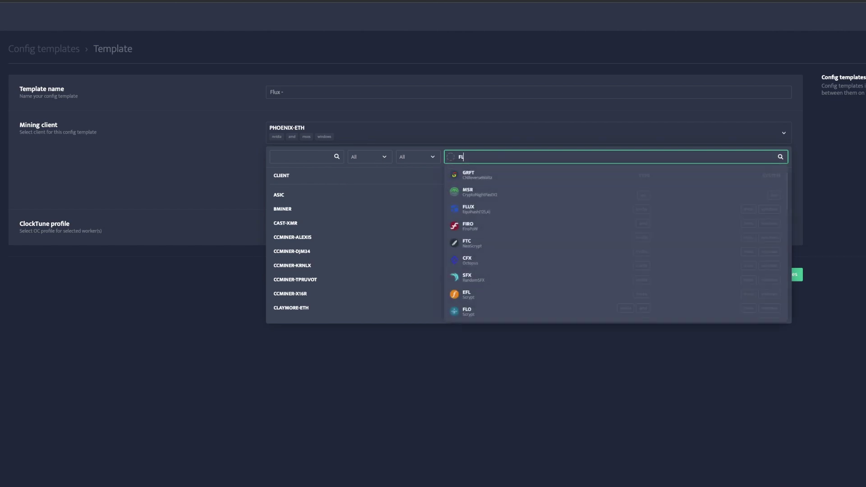
click(461, 177)
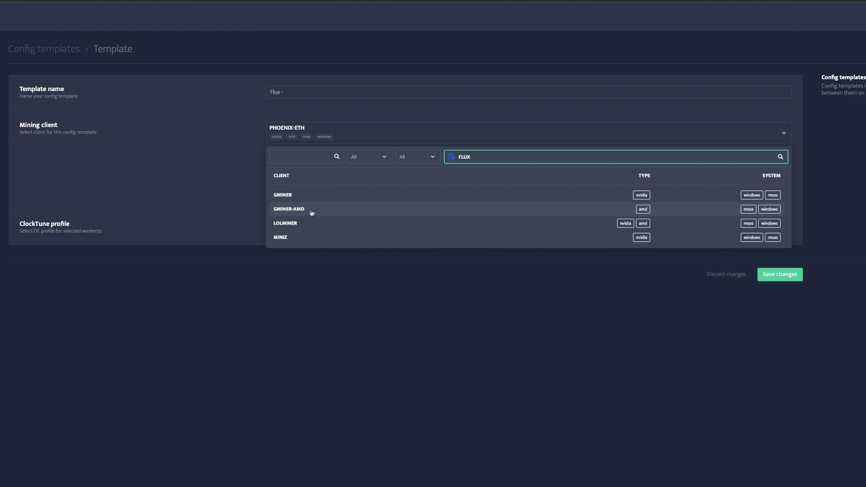
Step: Set the template to the MINIZ client, FLUX-MINERPOOL pool and FLUX wallet
click(283, 238)
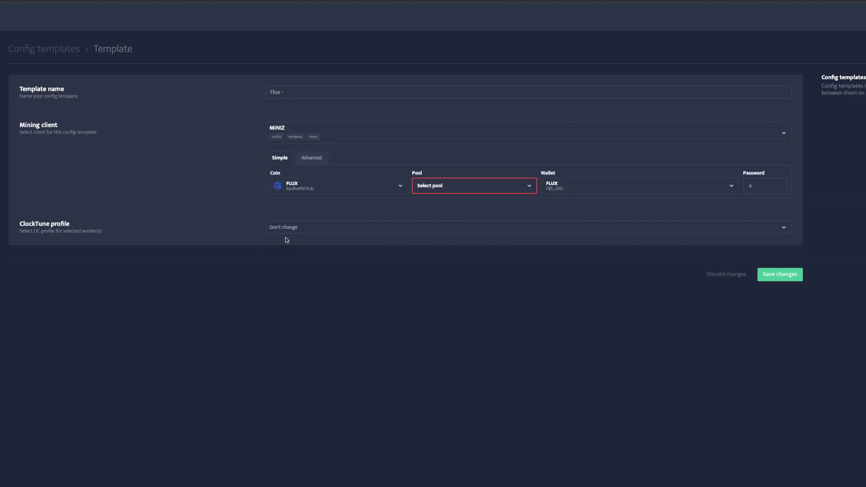
click(475, 191)
scroll(451, 248, down, 2)
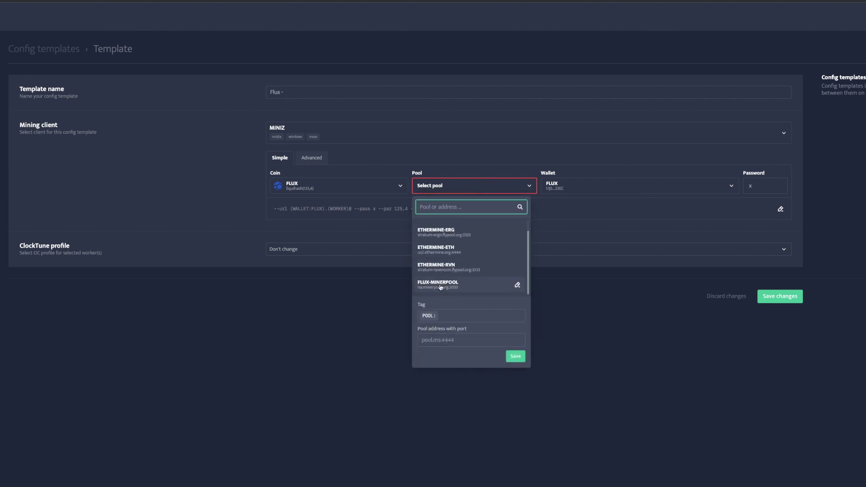
click(440, 287)
click(580, 183)
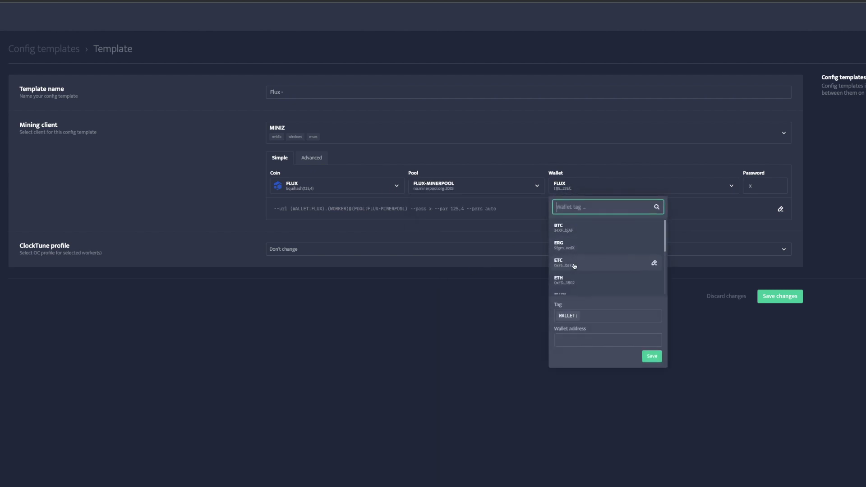
scroll(575, 266, down, 2)
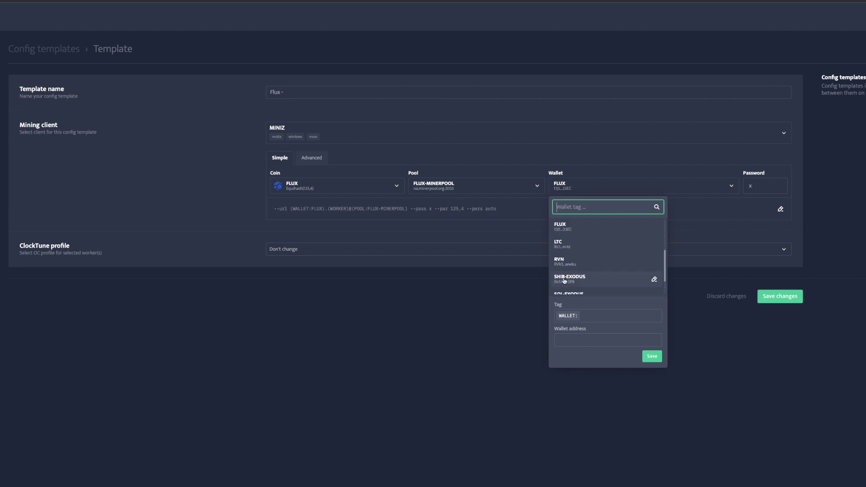
scroll(565, 280, up, 2)
click(583, 253)
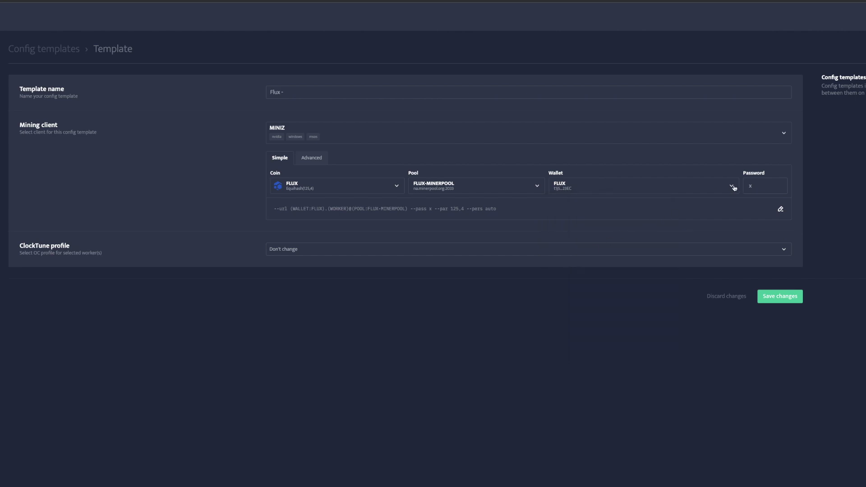
Step: Rename the template to 'Flux - Miniz - Minerpool'
click(751, 185)
scroll(442, 221, down, 1)
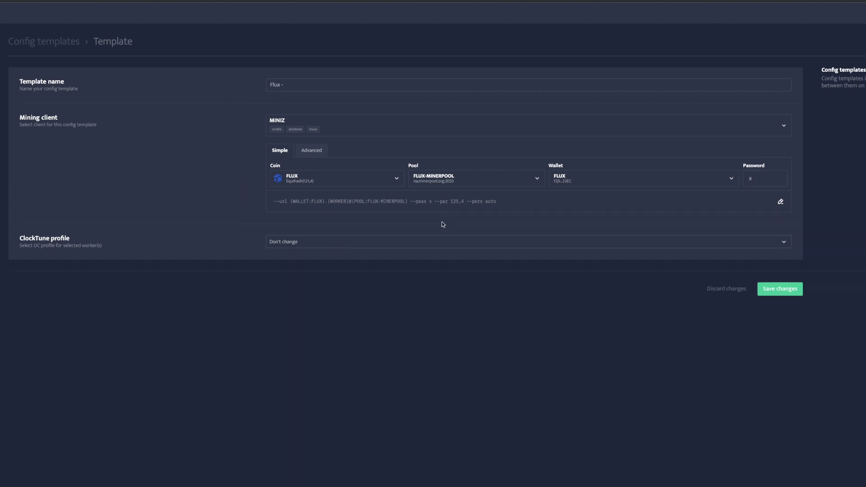
click(293, 81)
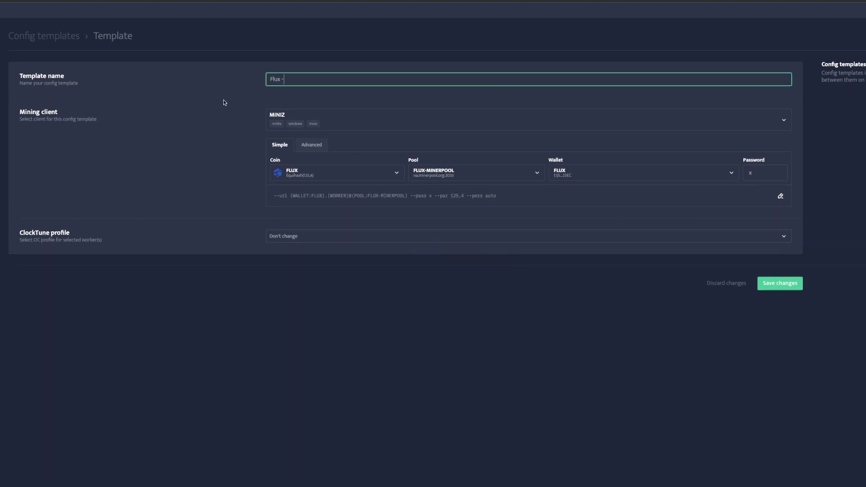
text(Miniz - Minerpool)
click(203, 135)
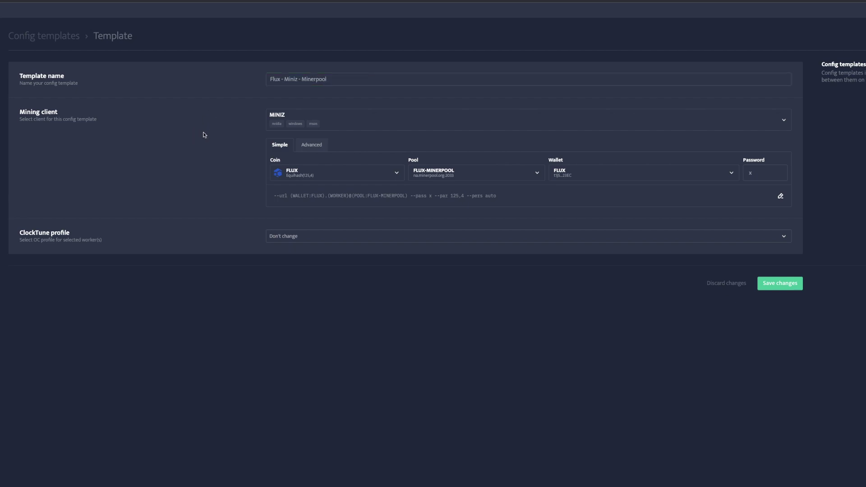
Step: Leave the ClockTune profile at Don't change and save the template
scroll(238, 143, down, 1)
click(320, 208)
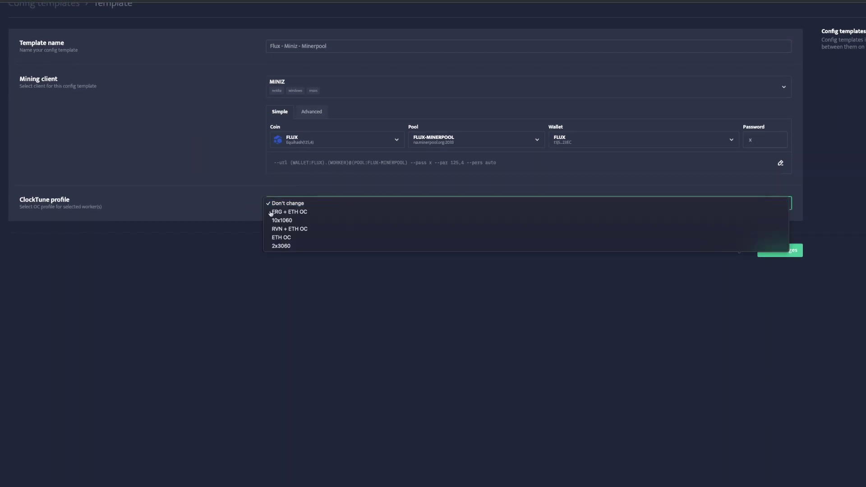
scroll(229, 195, up, 1)
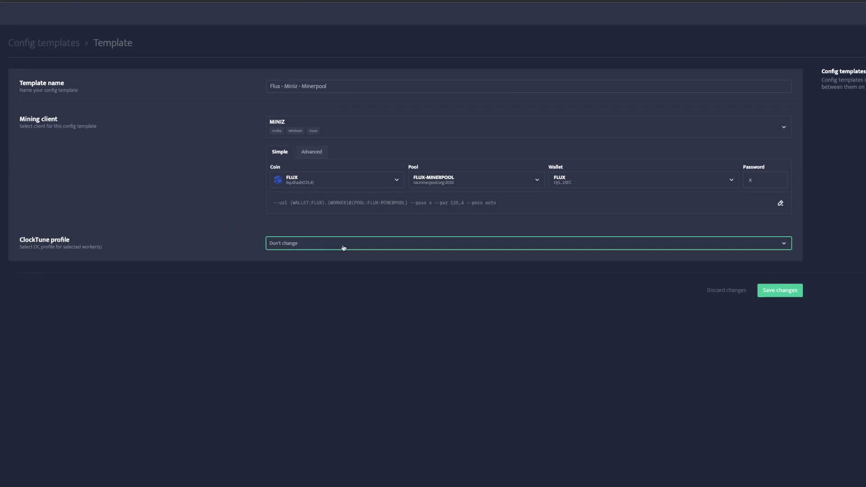
scroll(242, 208, up, 1)
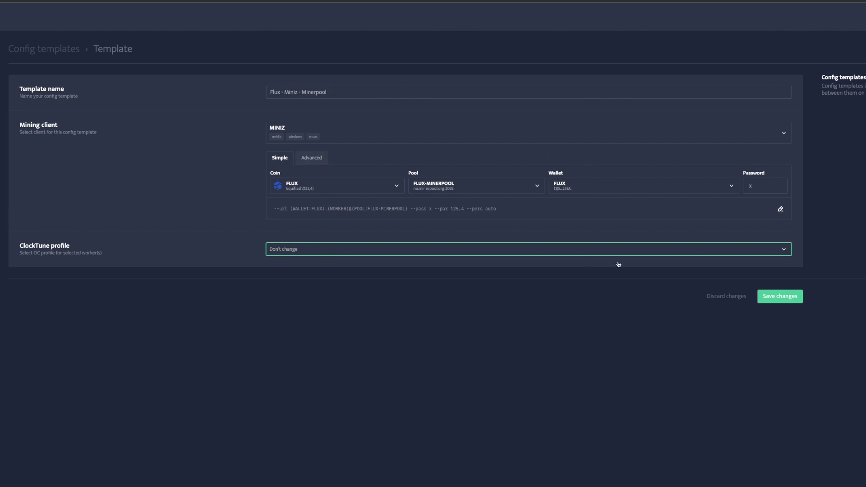
click(779, 297)
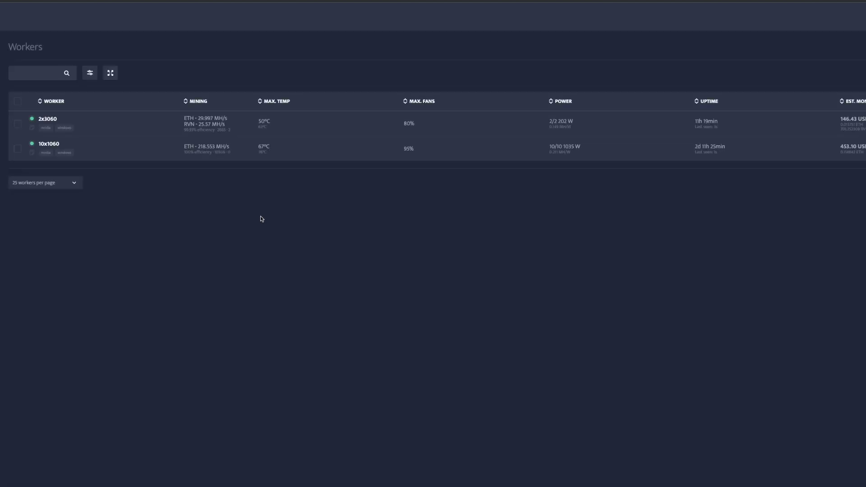
Step: Open the 2x3060 worker's dashboard from the Workers list
click(47, 120)
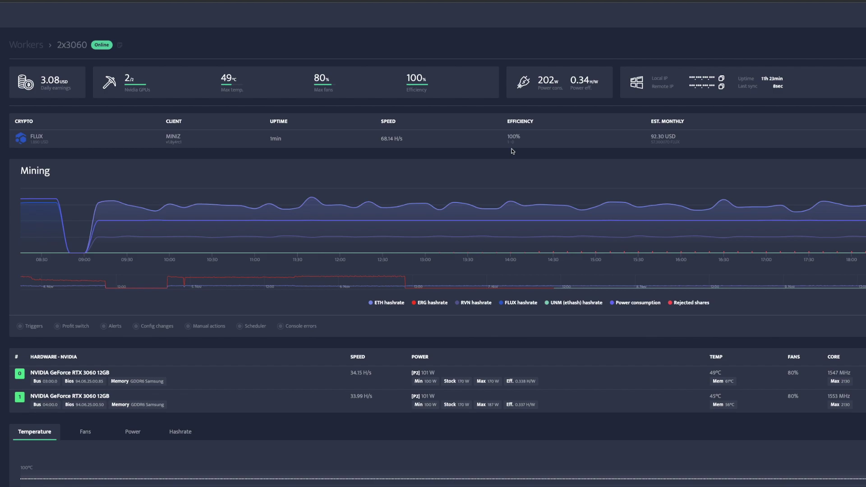
Step: Refresh the 2x3060 worker page and review its charts and overclock settings (60% power, +1300 MHz memory, 80% fans)
scroll(263, 335, down, 1)
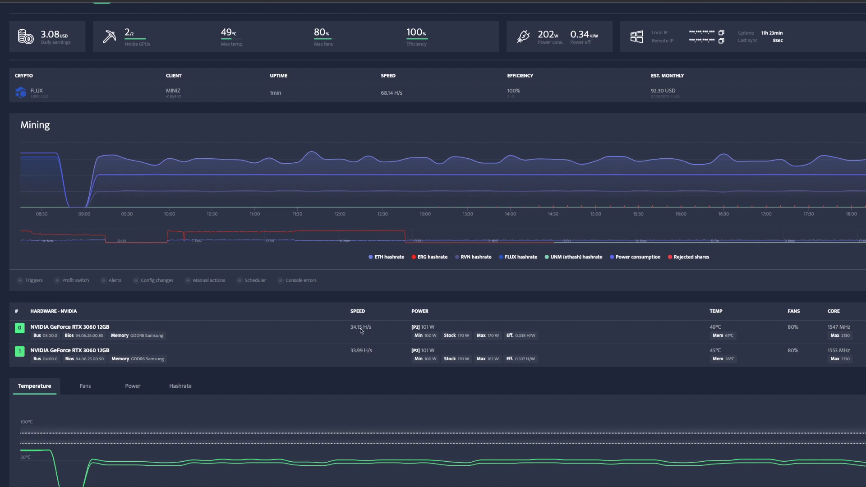
scroll(376, 351, down, 1)
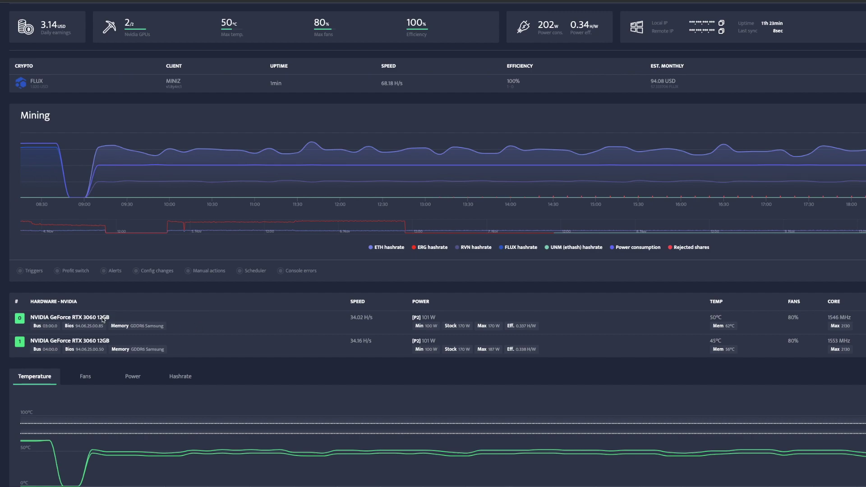
click(213, 322)
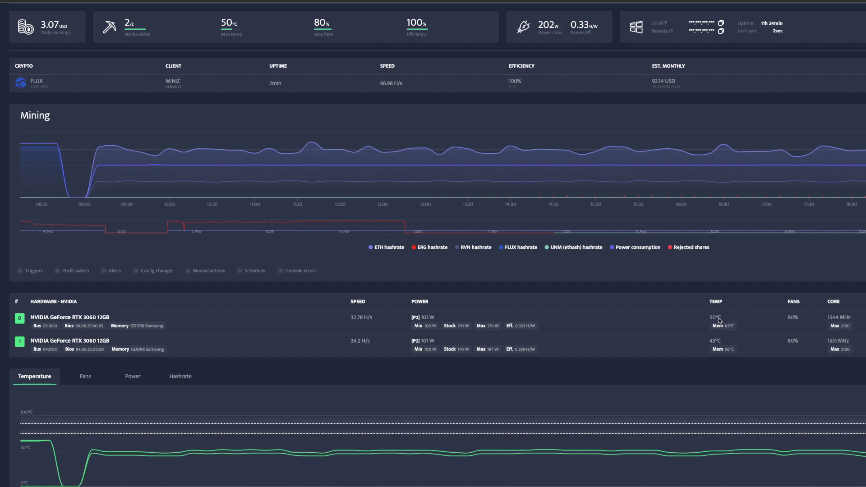
scroll(690, 322, down, 2)
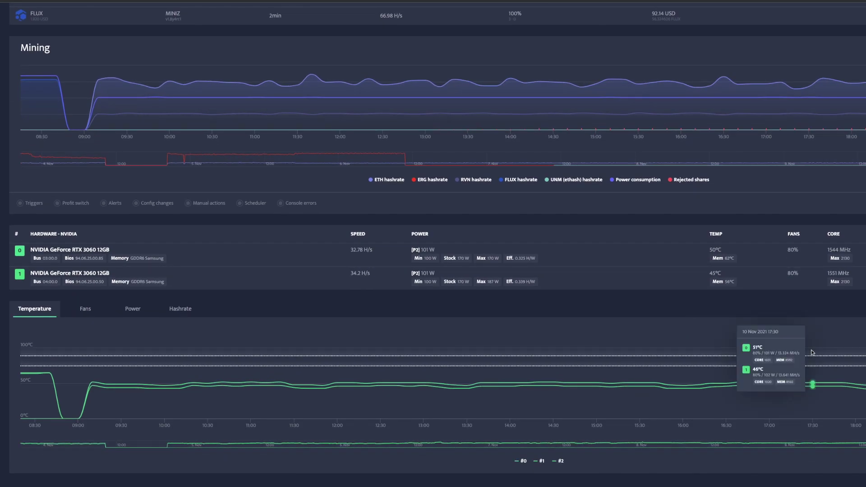
scroll(722, 360, down, 1)
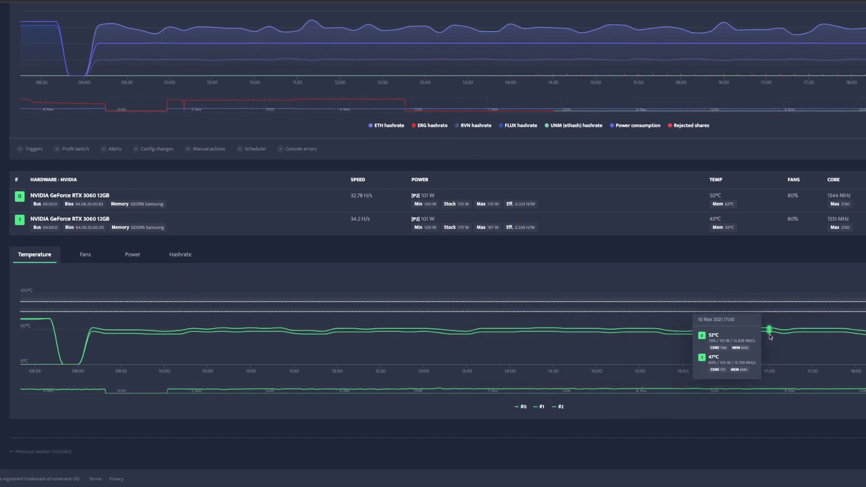
scroll(765, 278, up, 3)
scroll(736, 289, down, 1)
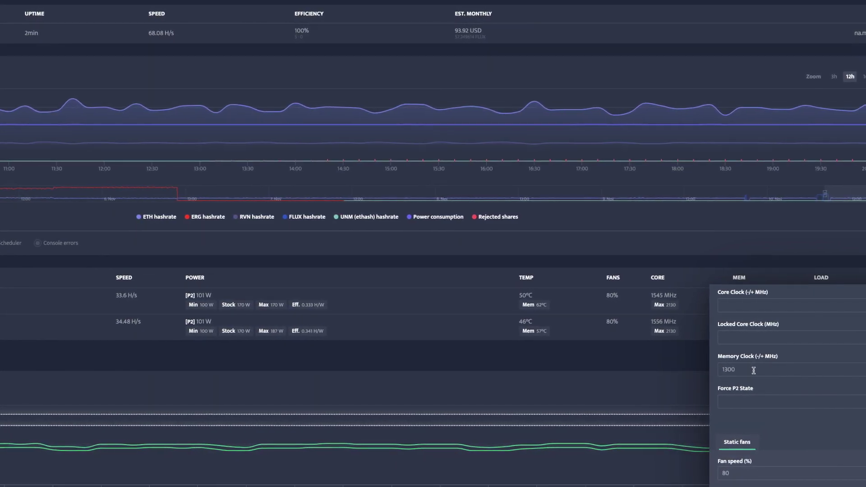
Step: Clear the 1300 MHz memory clock offset and apply the change to the 2x3060 worker
scroll(767, 369, up, 2)
double_click(720, 341)
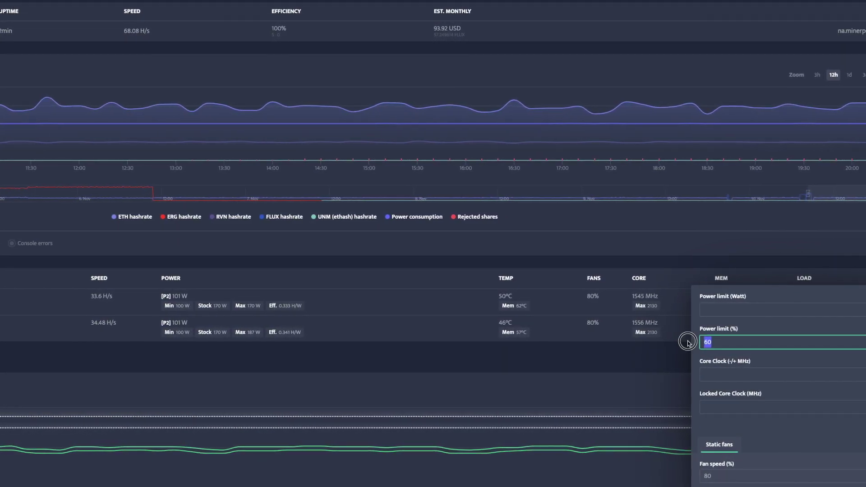
scroll(746, 361, down, 2)
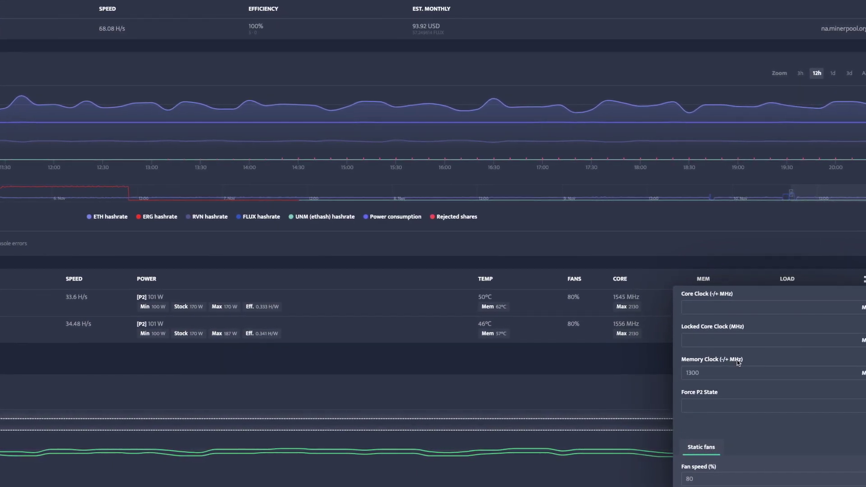
double_click(679, 373)
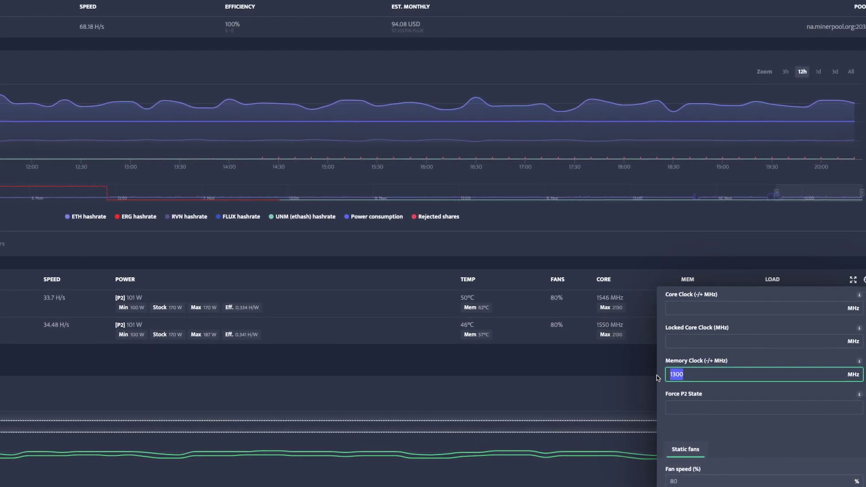
key(BackSpace)
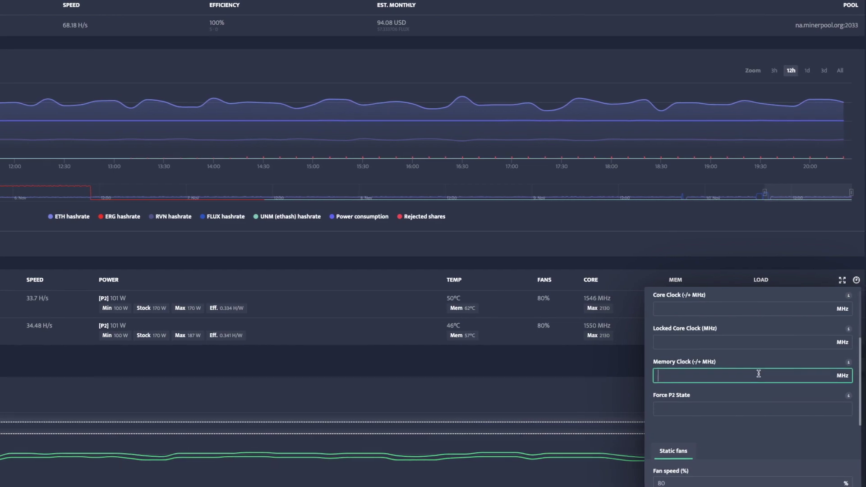
click(675, 415)
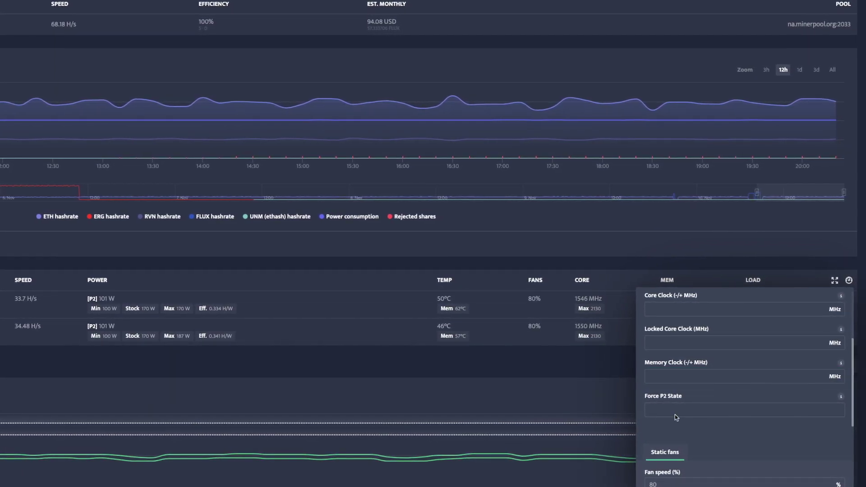
click(847, 280)
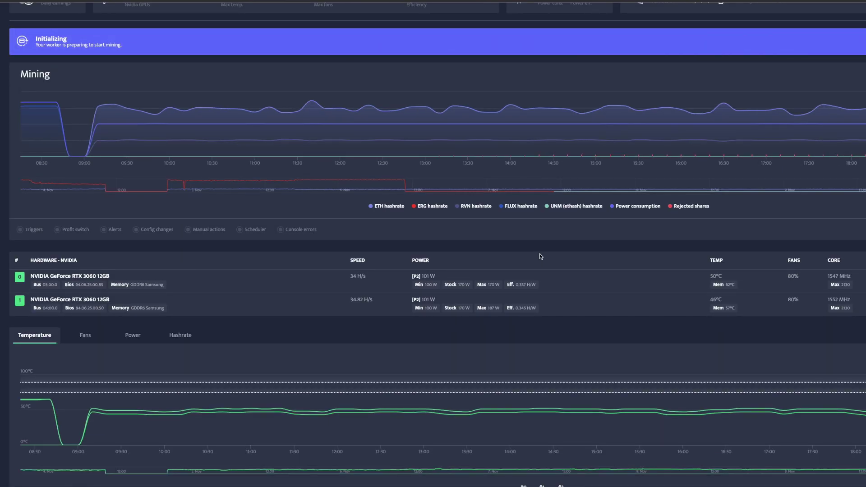
Step: Reload the worker page and confirm both GPUs run at 8592 MHz memory with about 100% load
scroll(440, 181, up, 2)
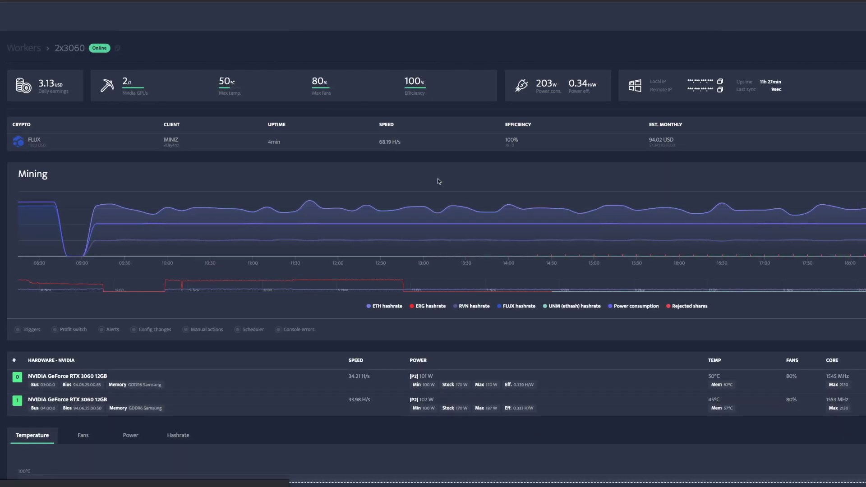
key(F5)
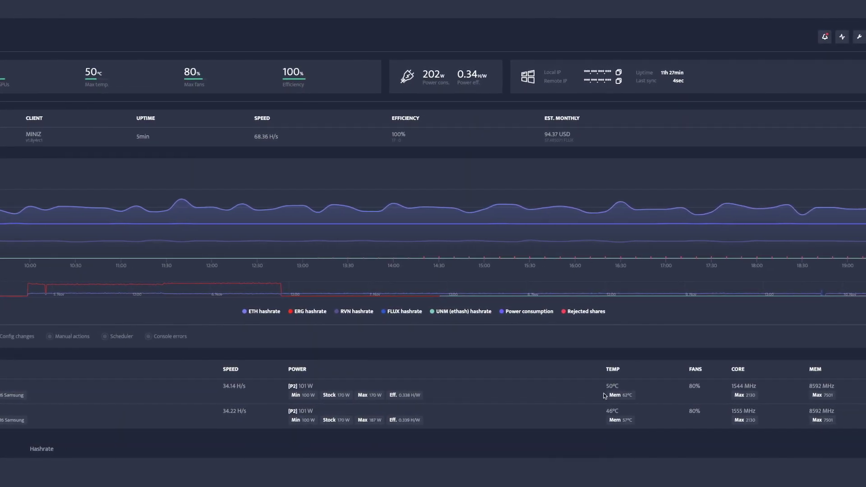
scroll(521, 389, down, 2)
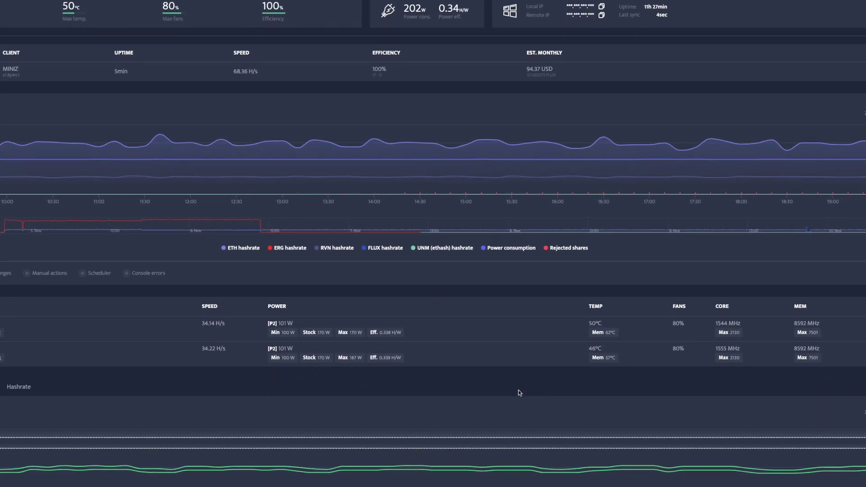
scroll(512, 394, up, 1)
scroll(510, 393, up, 1)
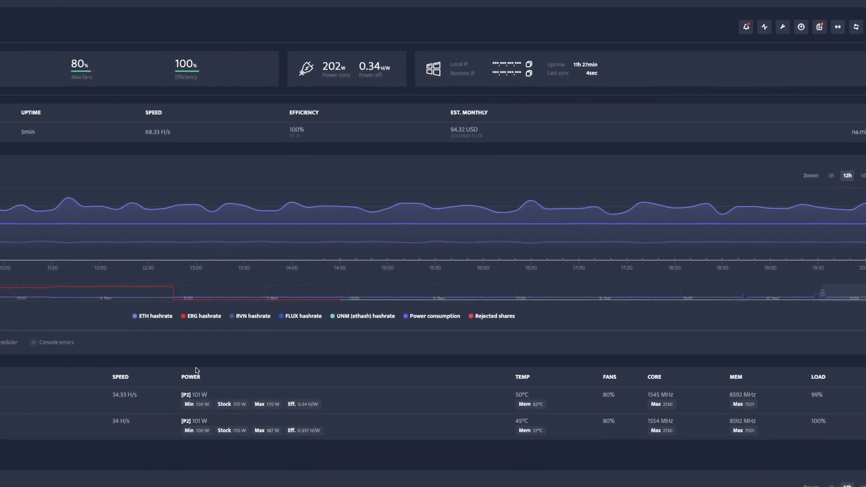
Step: Scroll through the GPU power limit and clock settings and the GPU power readings
scroll(407, 364, down, 1)
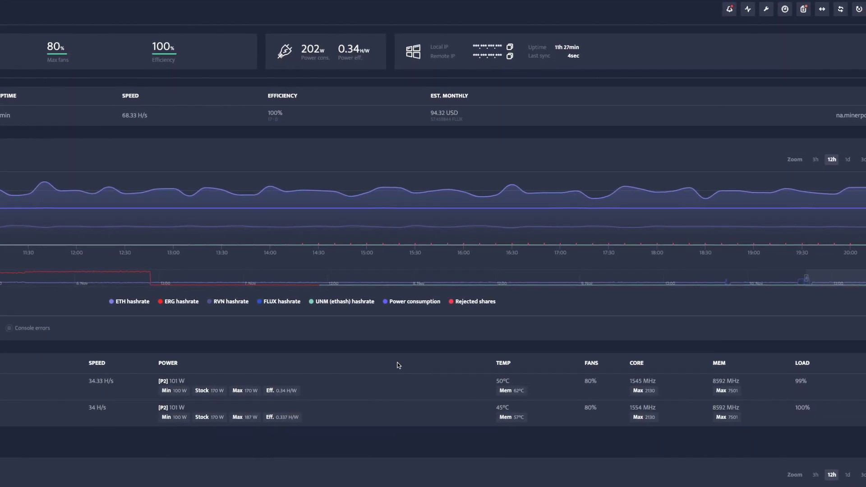
scroll(830, 372, down, 2)
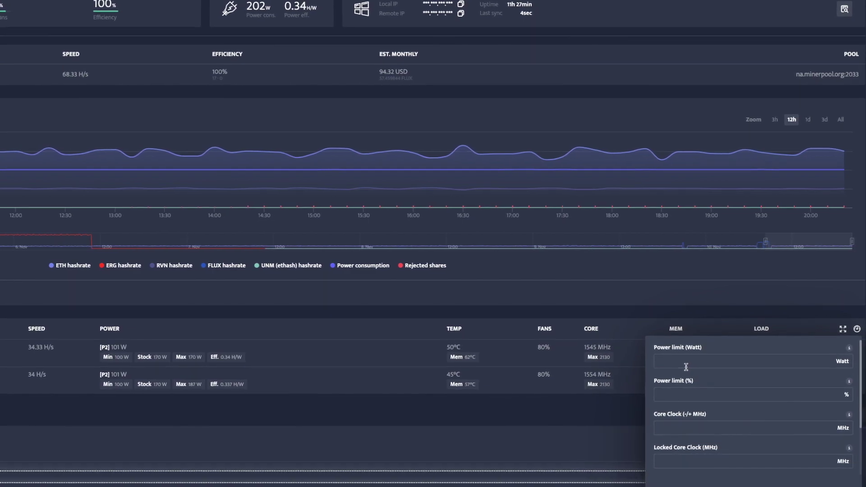
scroll(685, 367, down, 1)
scroll(683, 367, up, 1)
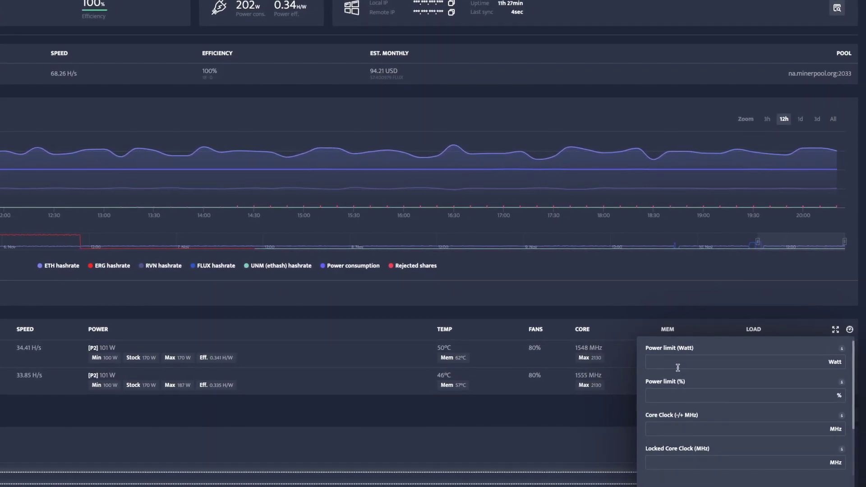
scroll(677, 369, down, 1)
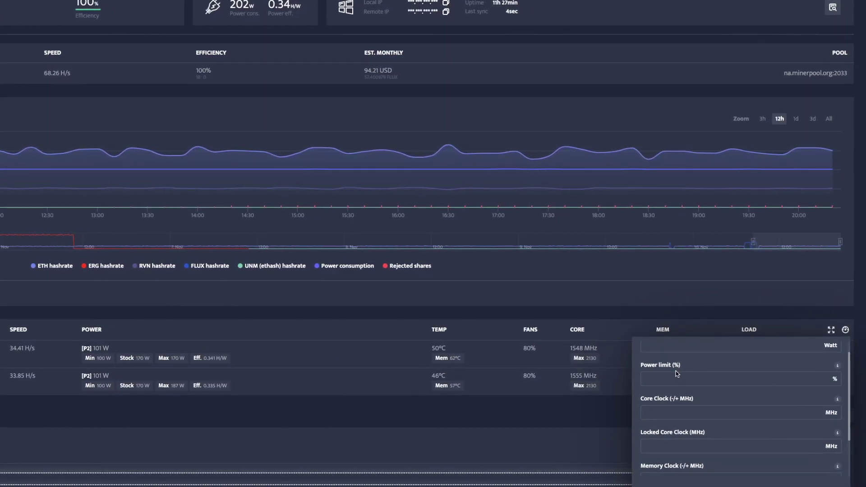
scroll(677, 371, up, 1)
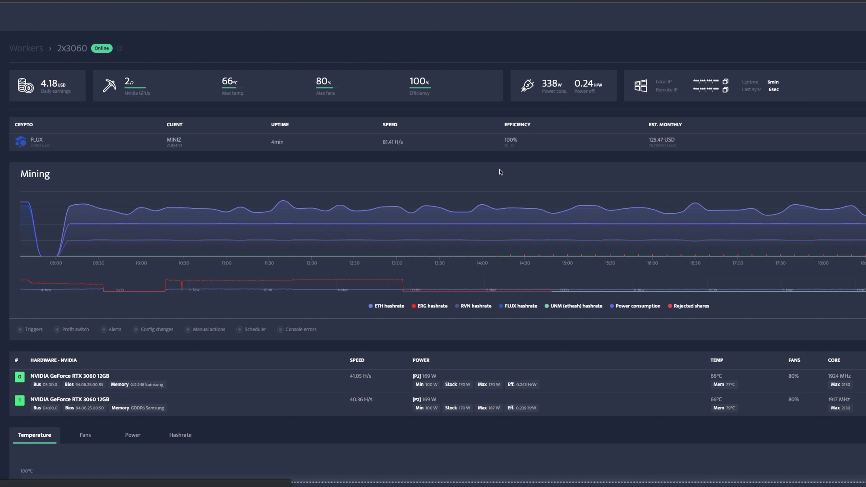
Step: Reload the dashboard and review the 83.92 H/s hashrate, 338 W draw and temperatures
key(F5)
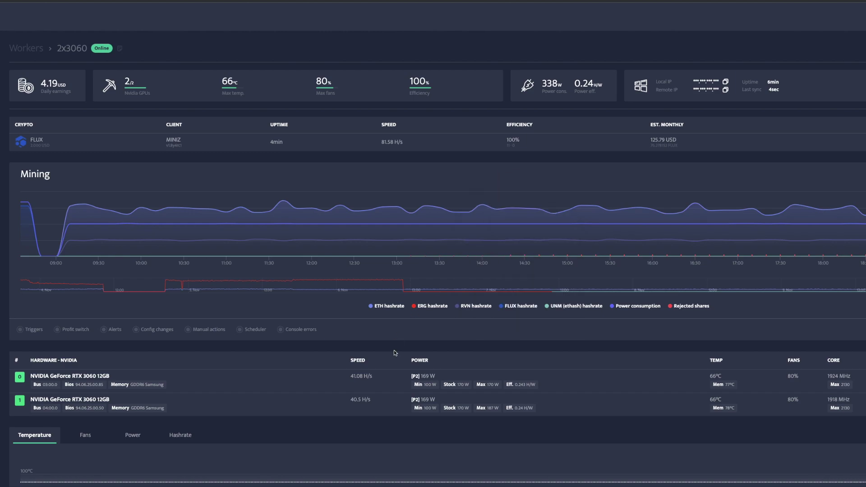
scroll(393, 352, down, 1)
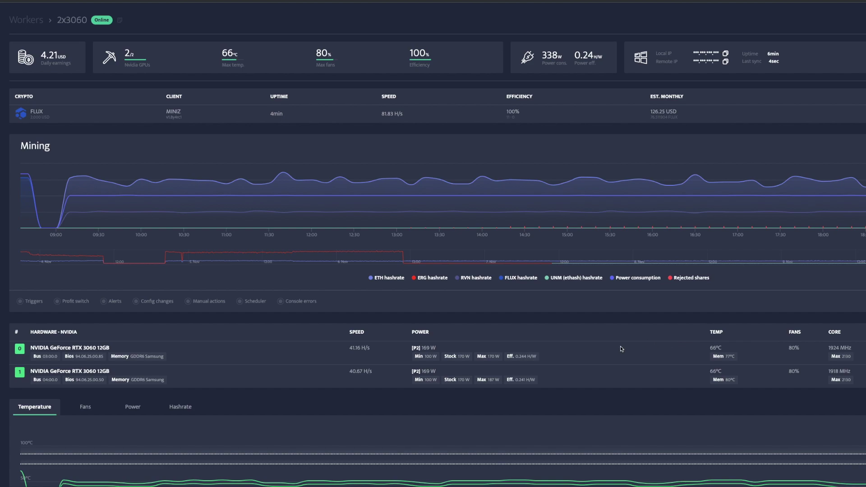
scroll(620, 349, down, 1)
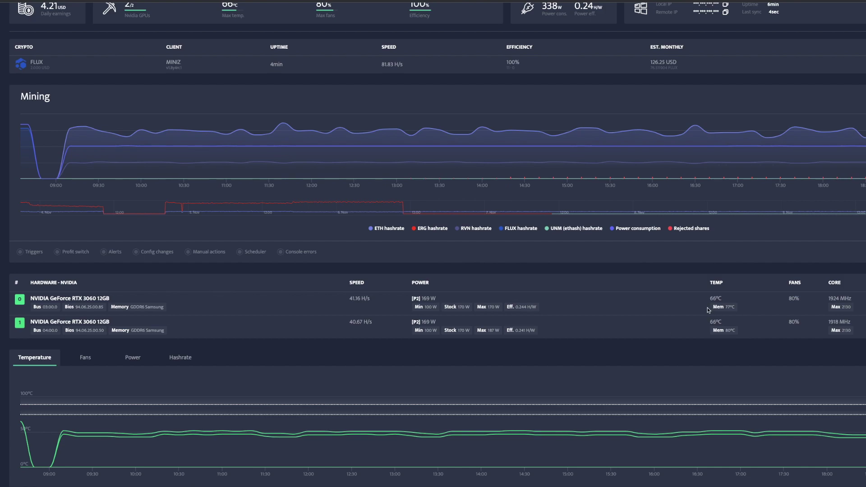
scroll(709, 310, up, 1)
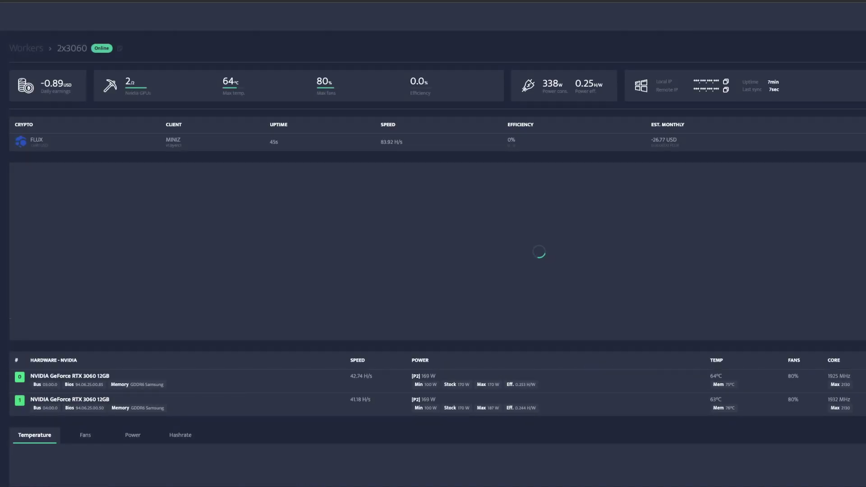
Step: Review the ClockTune overclock values and close the settings panel
scroll(433, 252, down, 1)
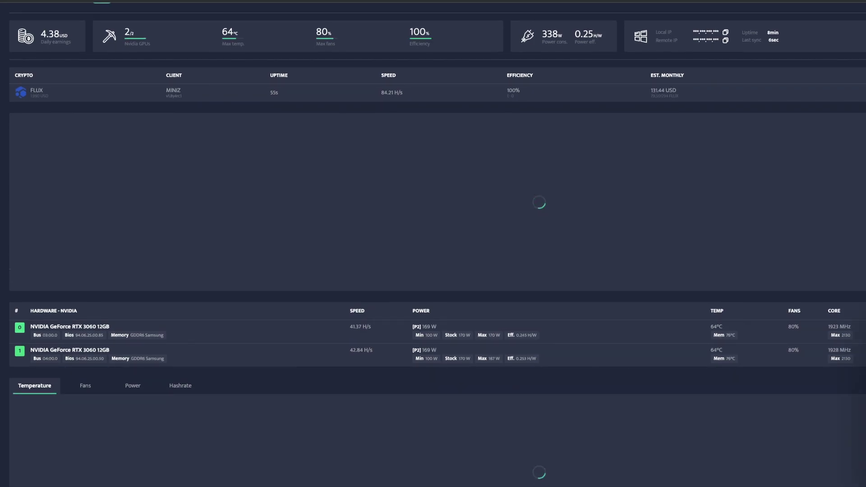
scroll(433, 253, down, 1)
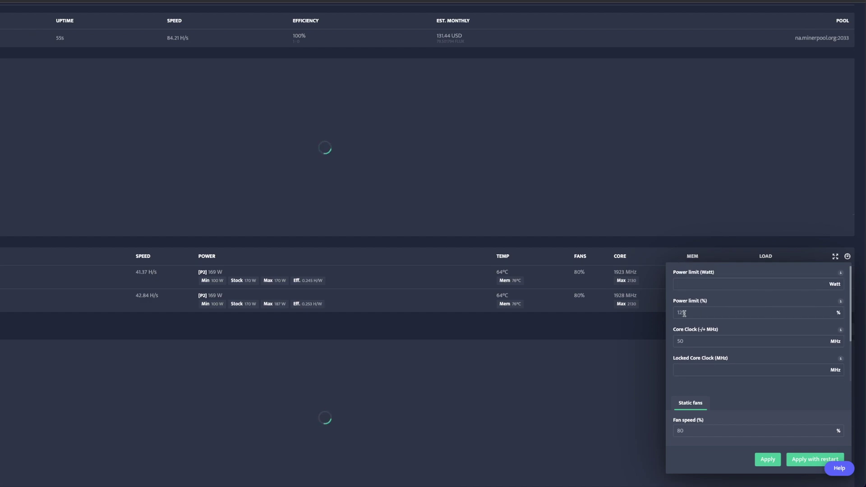
scroll(704, 315, down, 1)
scroll(692, 337, down, 1)
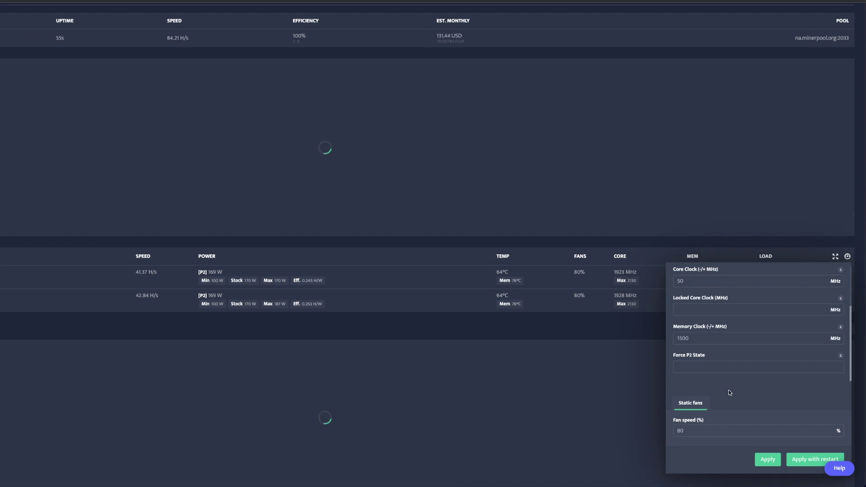
scroll(729, 389, down, 1)
scroll(716, 399, up, 3)
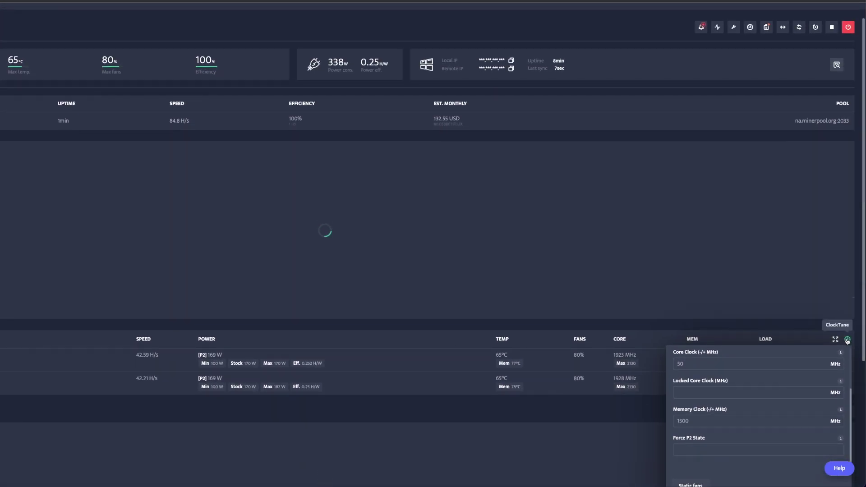
click(847, 339)
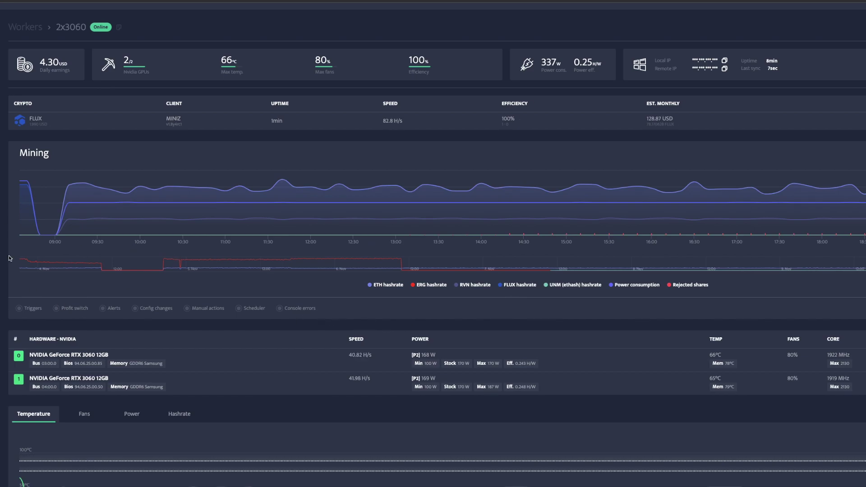
Step: Check the worker settled at 82.8 H/s, then move to the saved addresses page
scroll(379, 295, down, 1)
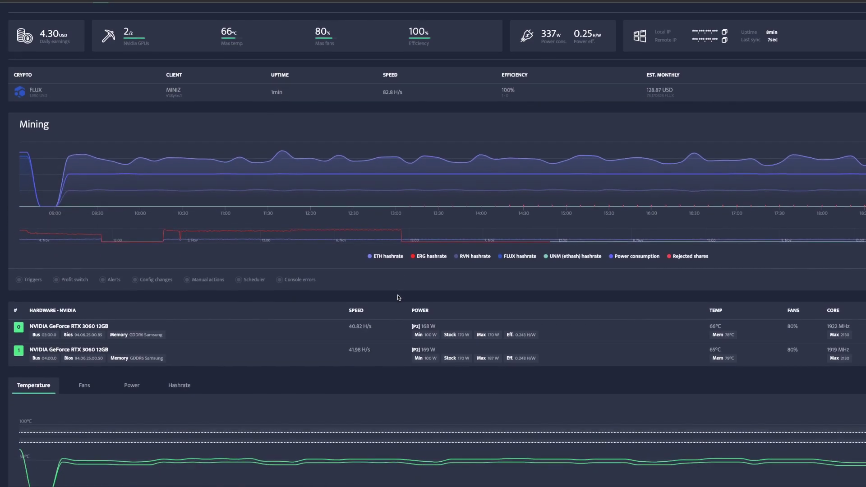
scroll(395, 298, up, 1)
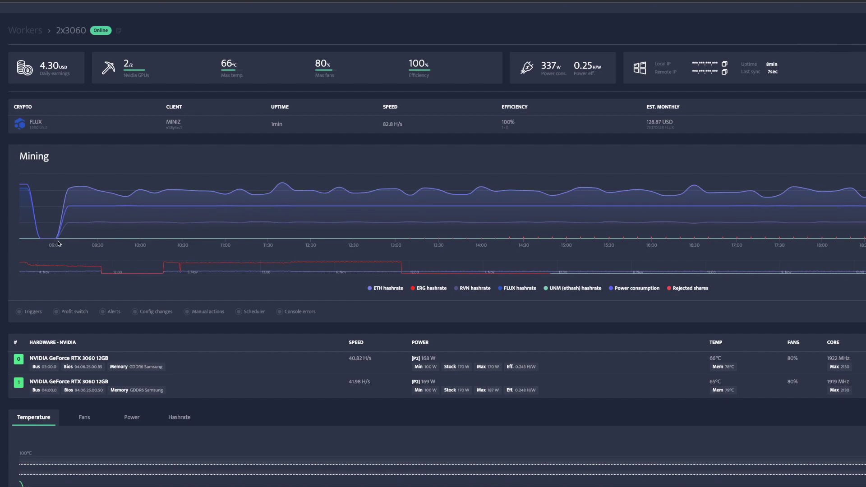
scroll(91, 205, up, 1)
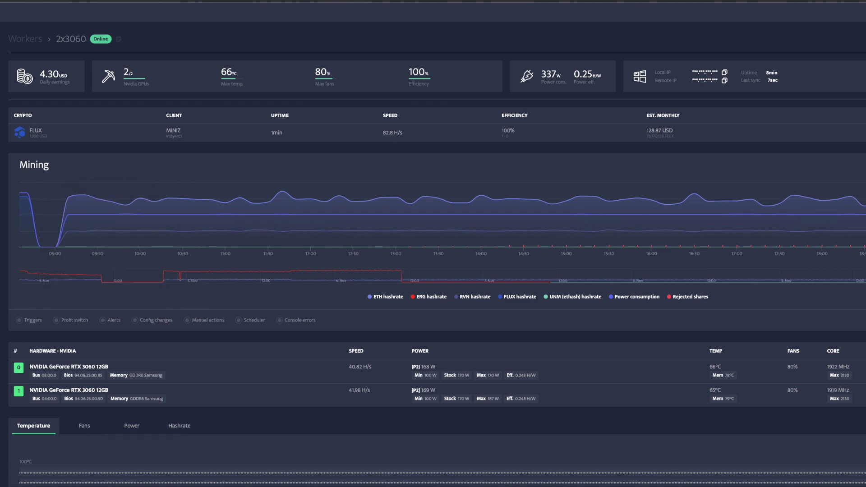
key(F5)
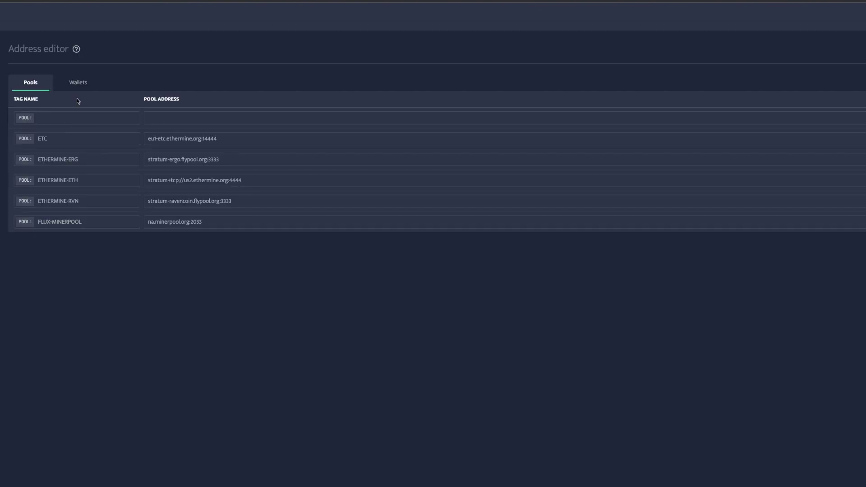
Step: Show the saved wallets and select the FLUX wallet address for copying
click(78, 83)
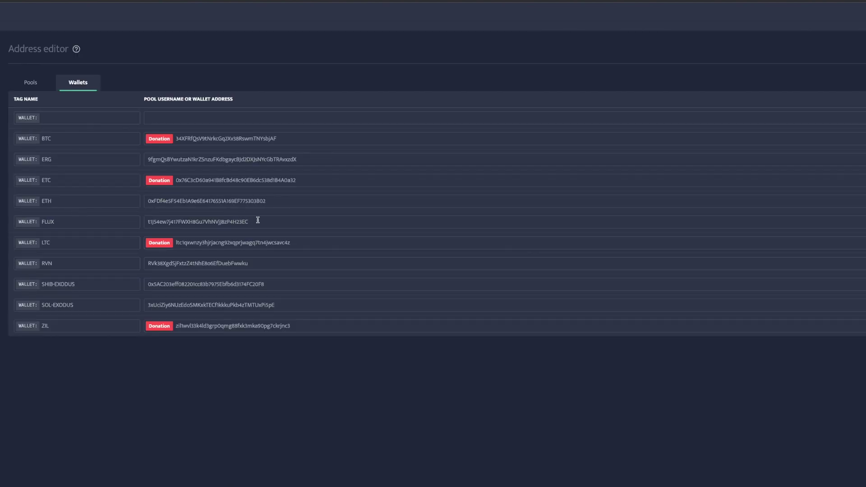
drag(257, 221, 140, 221)
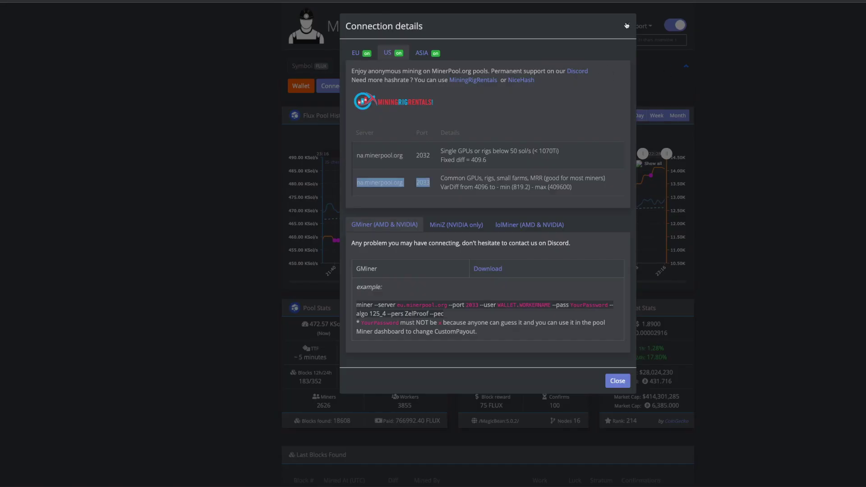
Step: Dismiss the connection details and search MinerPool.org for the pasted Flux wallet address
click(627, 26)
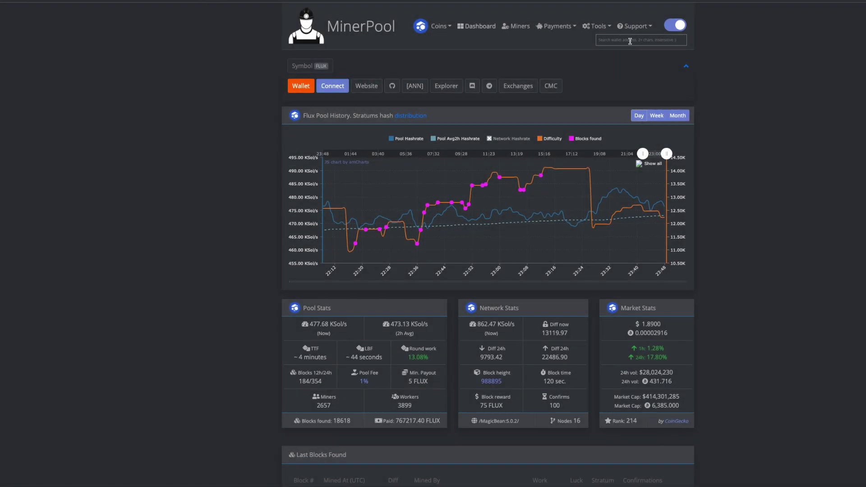
click(630, 40)
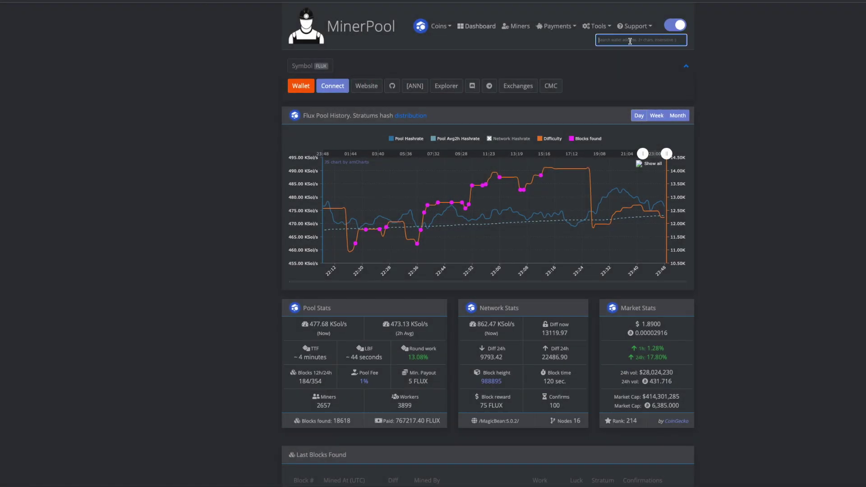
text(t1J54ew7J417FWXo8Gu7VhNVJ8zP4HZ3EC)
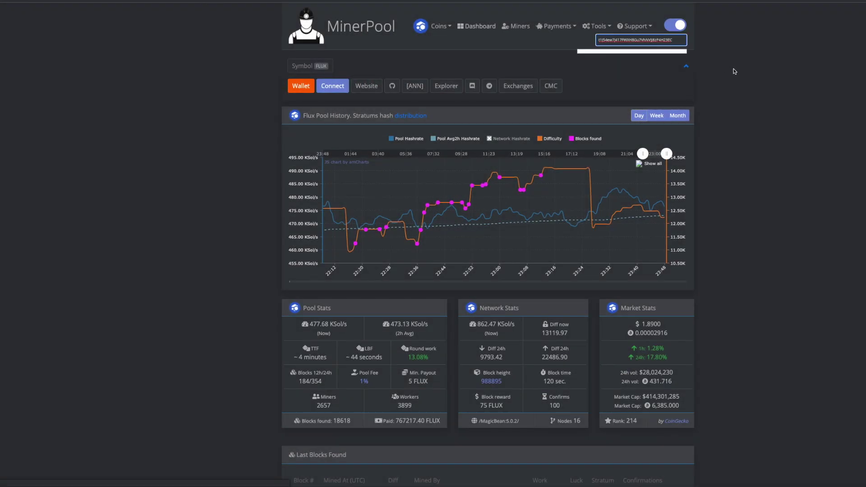
key(Return)
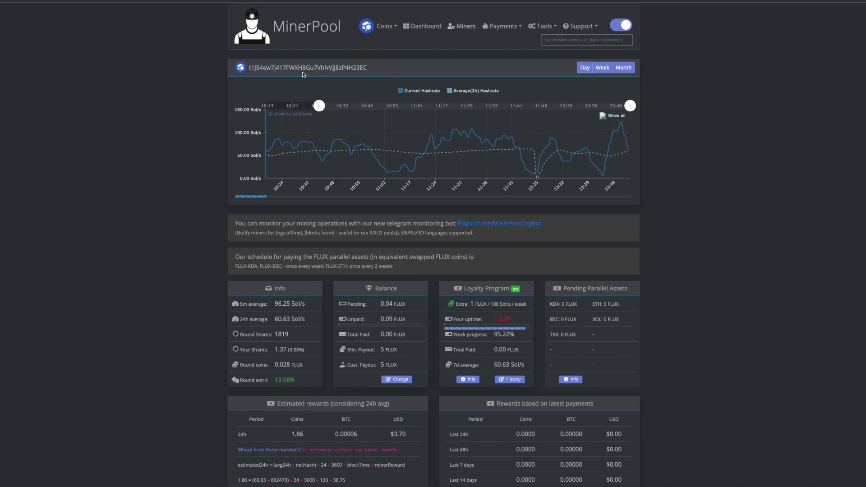
Step: Review the wallet stats: 96.25 Sol/s 5m average, 0.09 FLUX unpaid, about 1.86 FLUX daily
scroll(693, 138, down, 1)
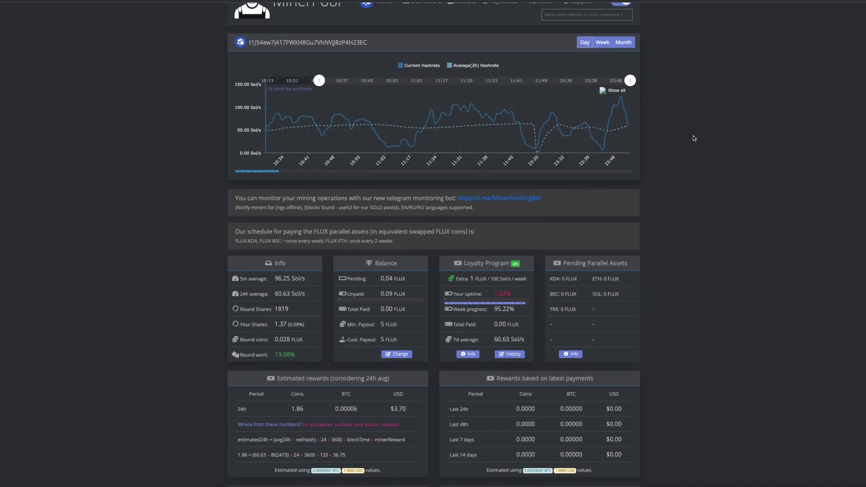
scroll(691, 198, down, 2)
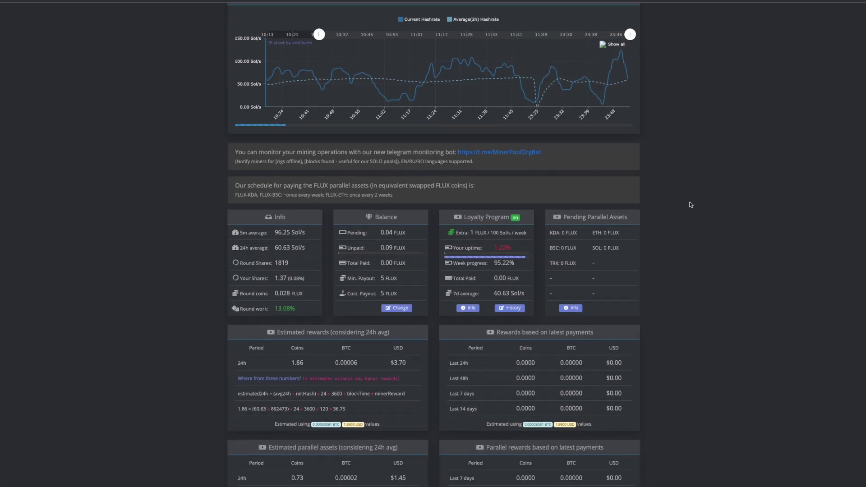
scroll(690, 204, down, 1)
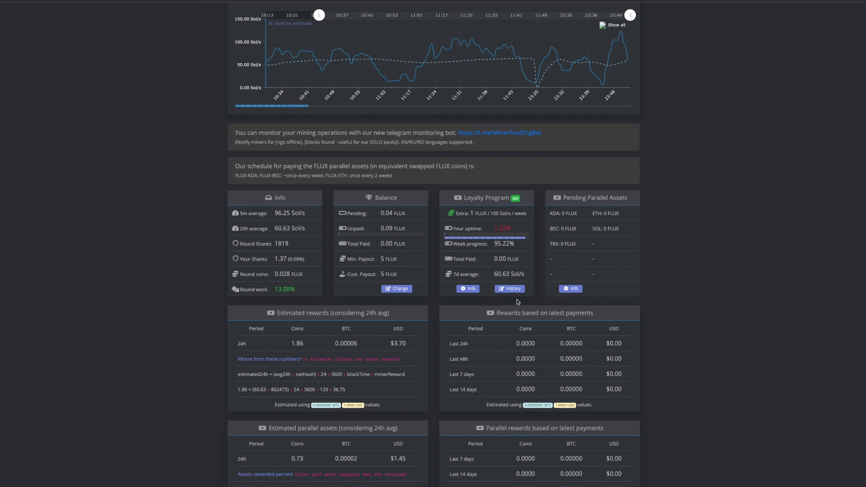
scroll(639, 262, up, 1)
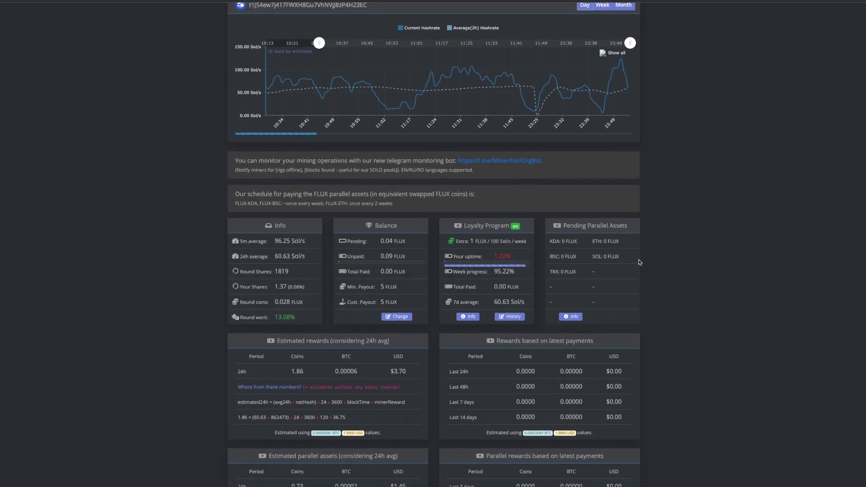
scroll(640, 263, down, 4)
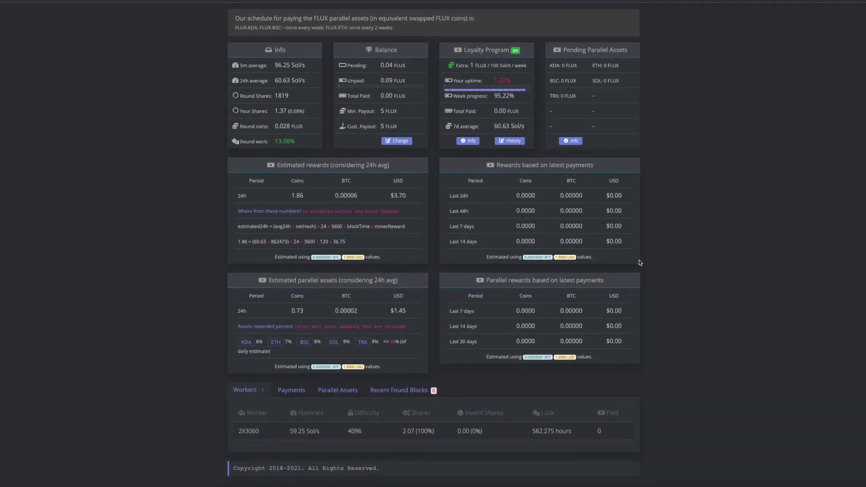
scroll(641, 263, up, 3)
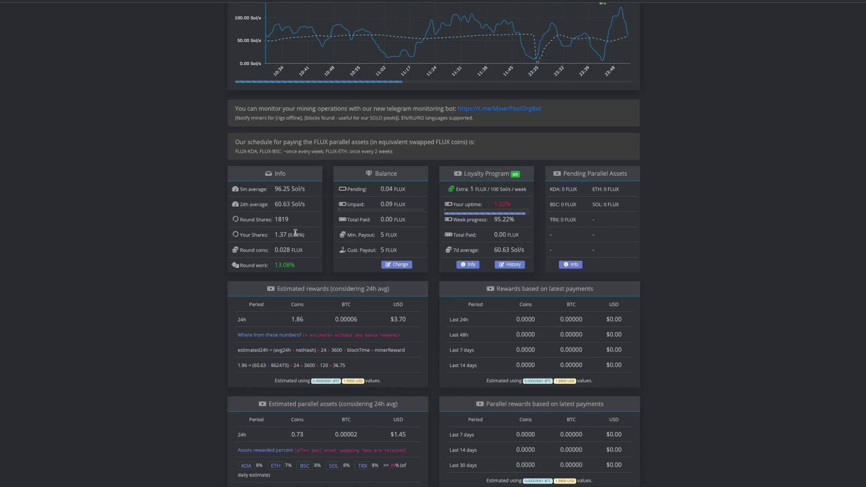
scroll(295, 232, down, 1)
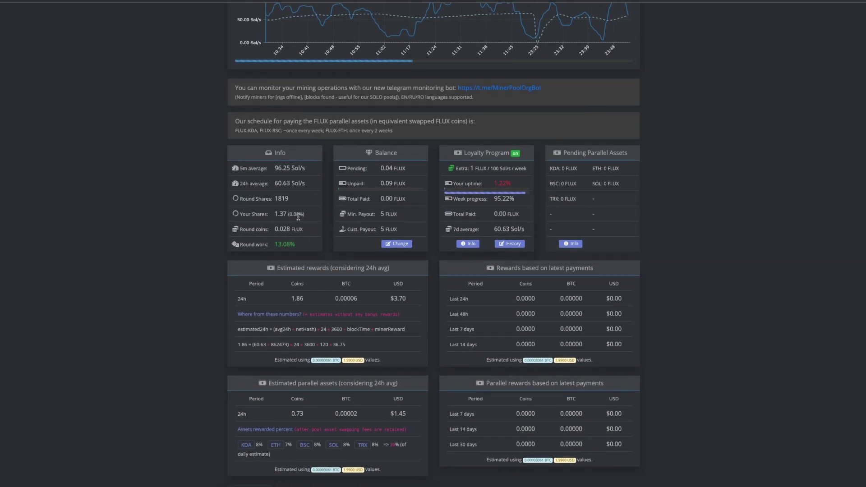
mouse_move(384, 173)
scroll(426, 209, down, 2)
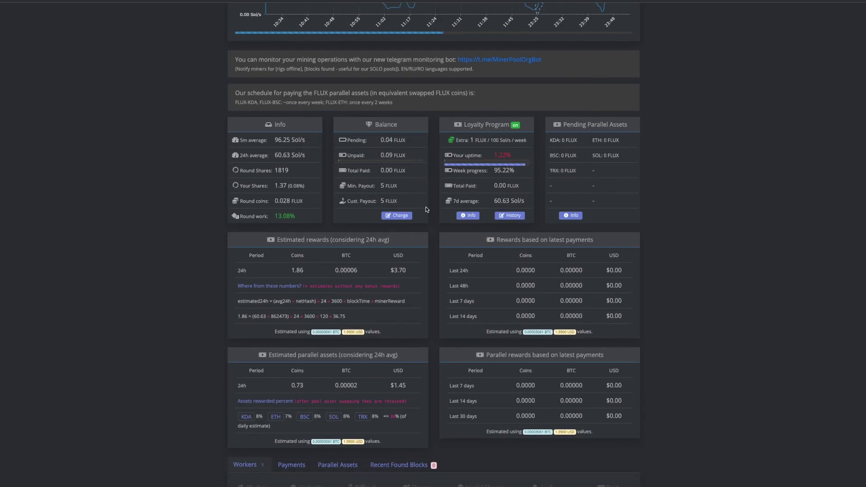
scroll(426, 225, down, 1)
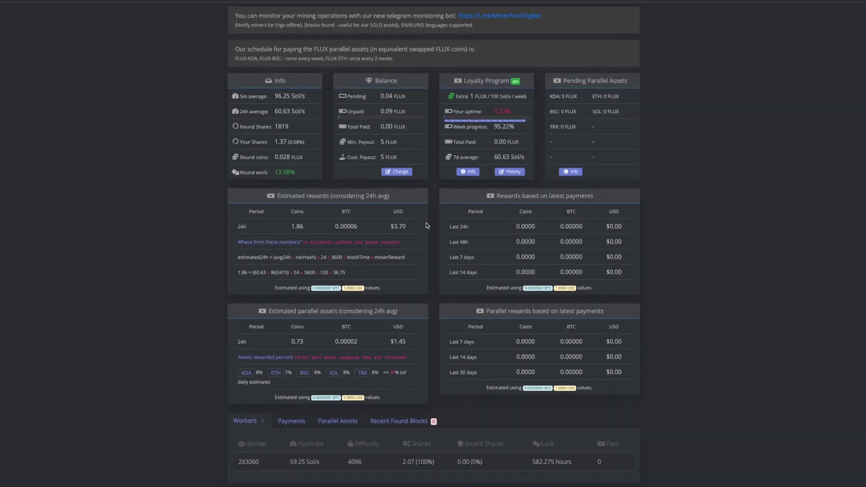
scroll(435, 226, up, 1)
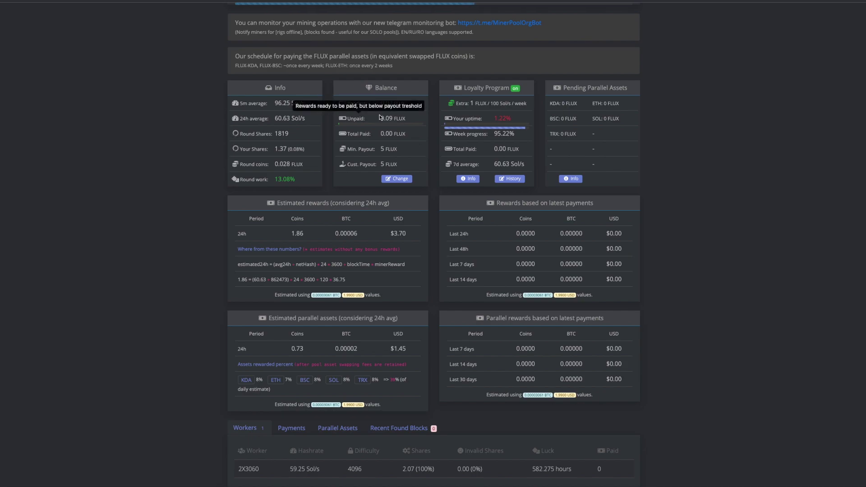
scroll(382, 118, up, 1)
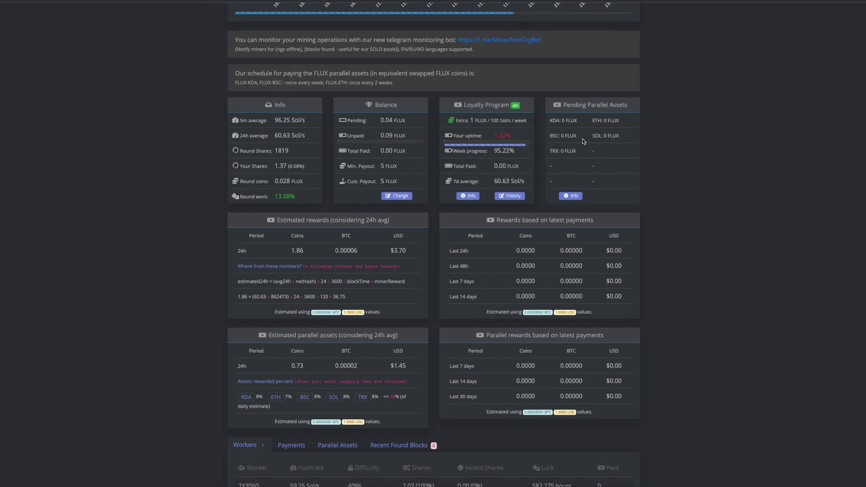
scroll(605, 165, down, 2)
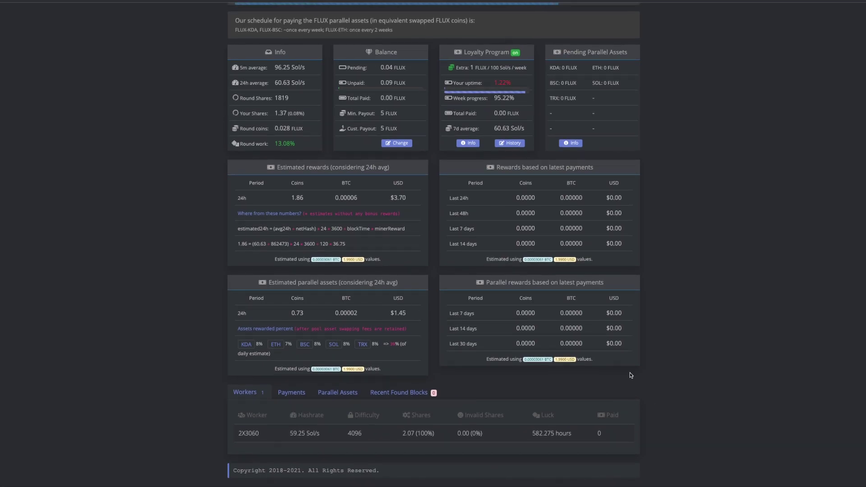
scroll(631, 375, up, 5)
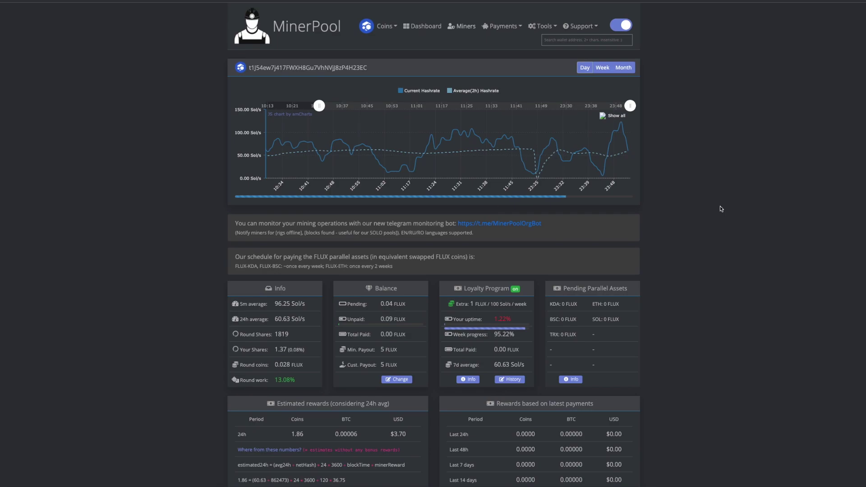